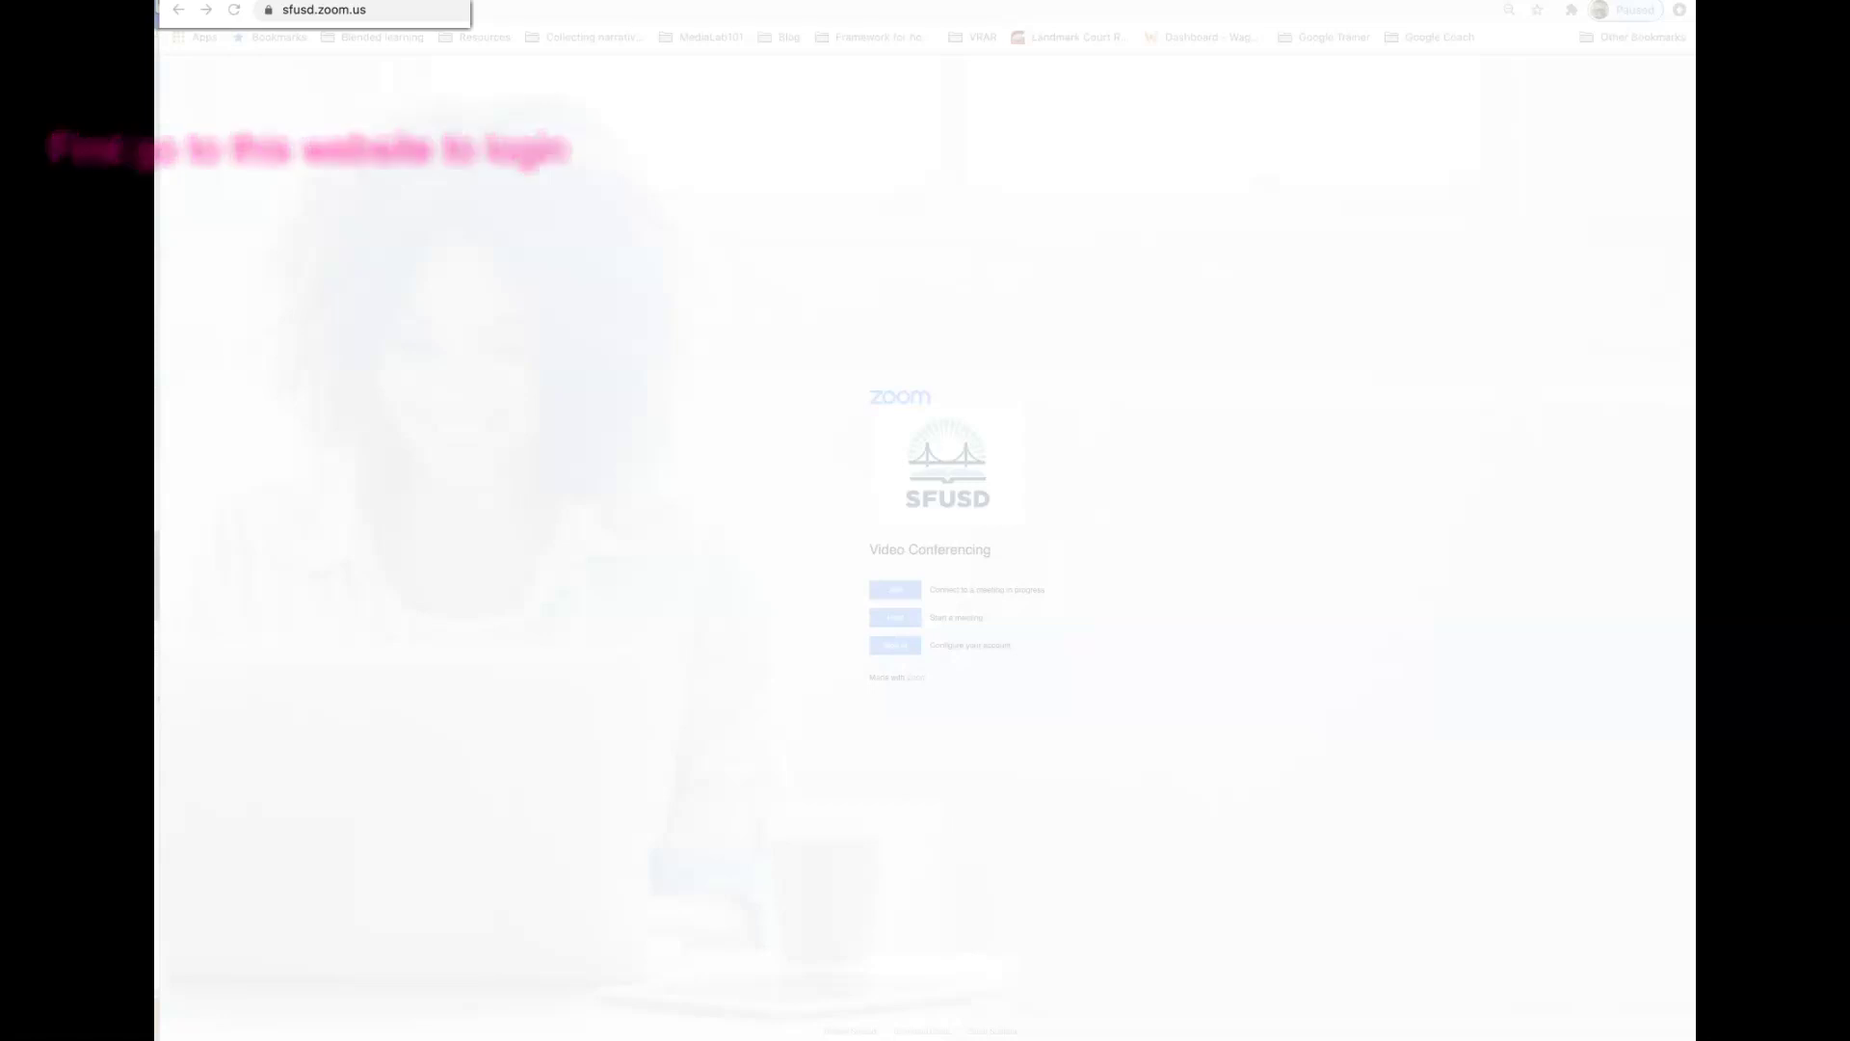
# - Sign in to the sfusd.zoom.us portal and bring up the upcoming meetings list
pyautogui.click(895, 644)
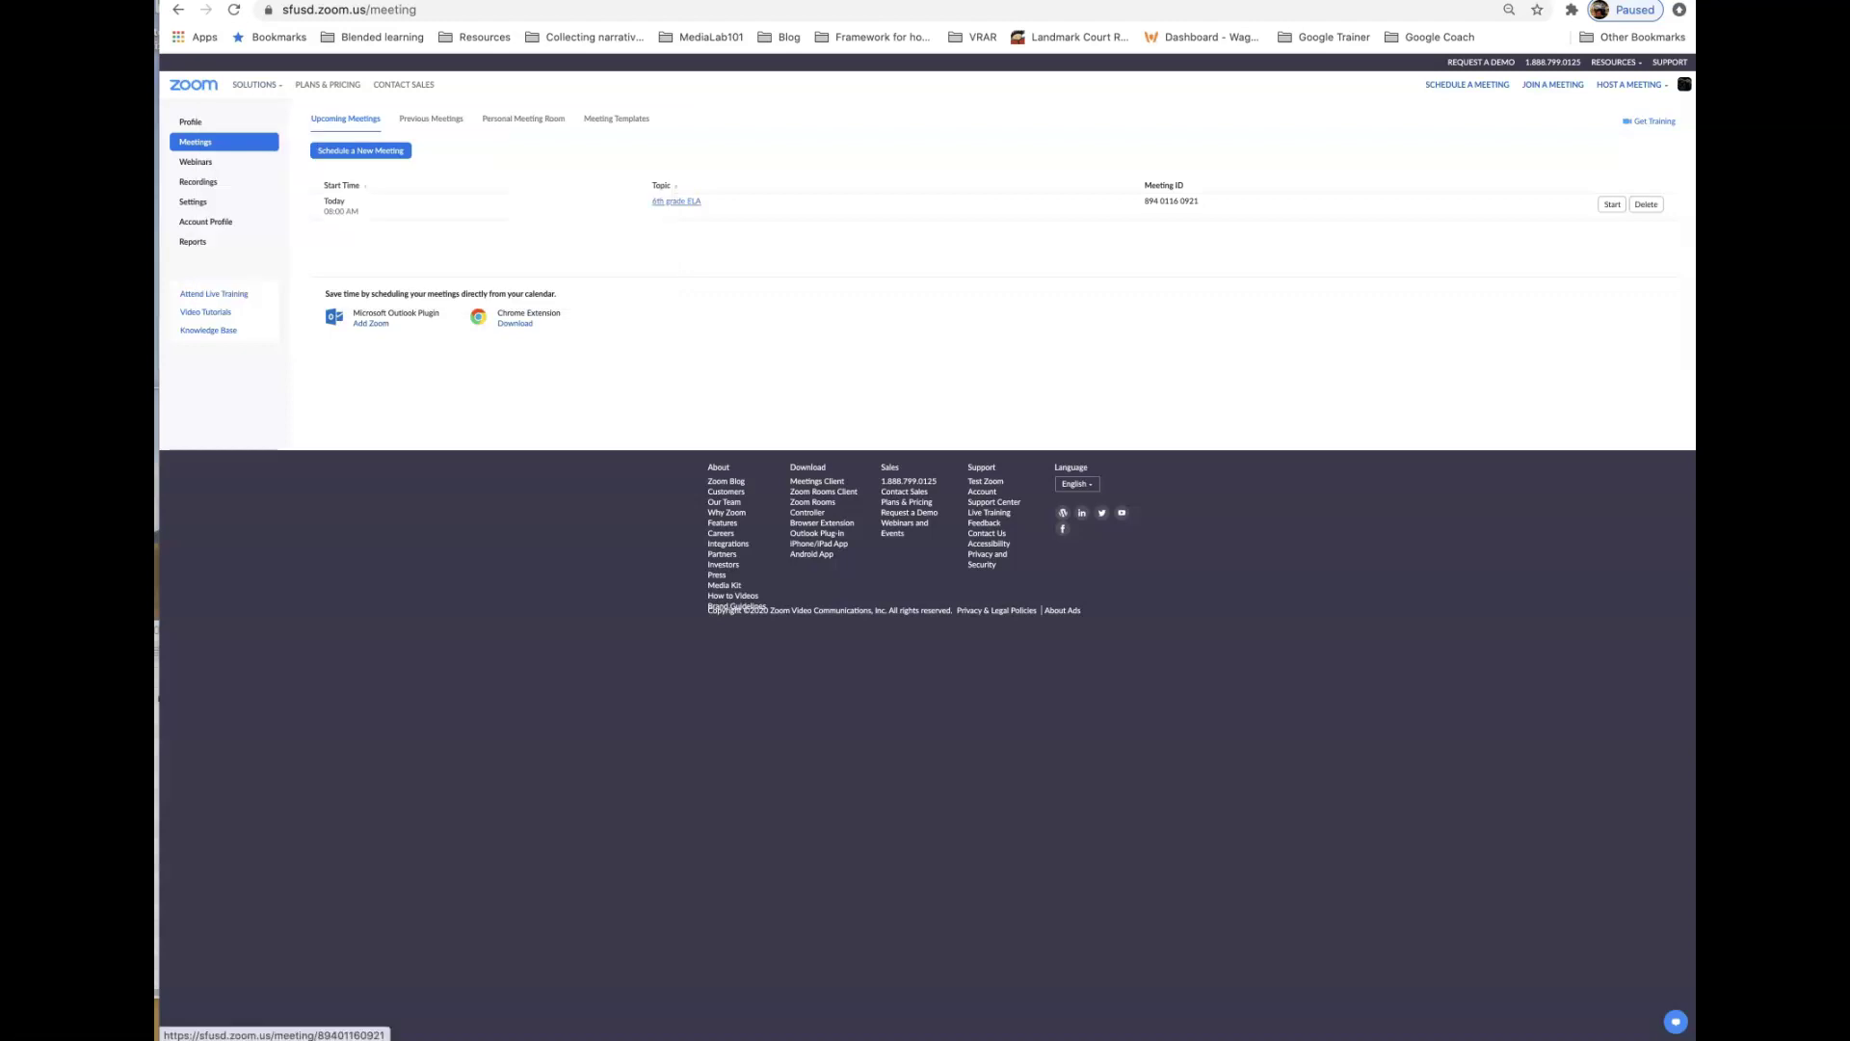
# - Open the 6th grade ELA meeting's details and start editing it
pyautogui.click(677, 201)
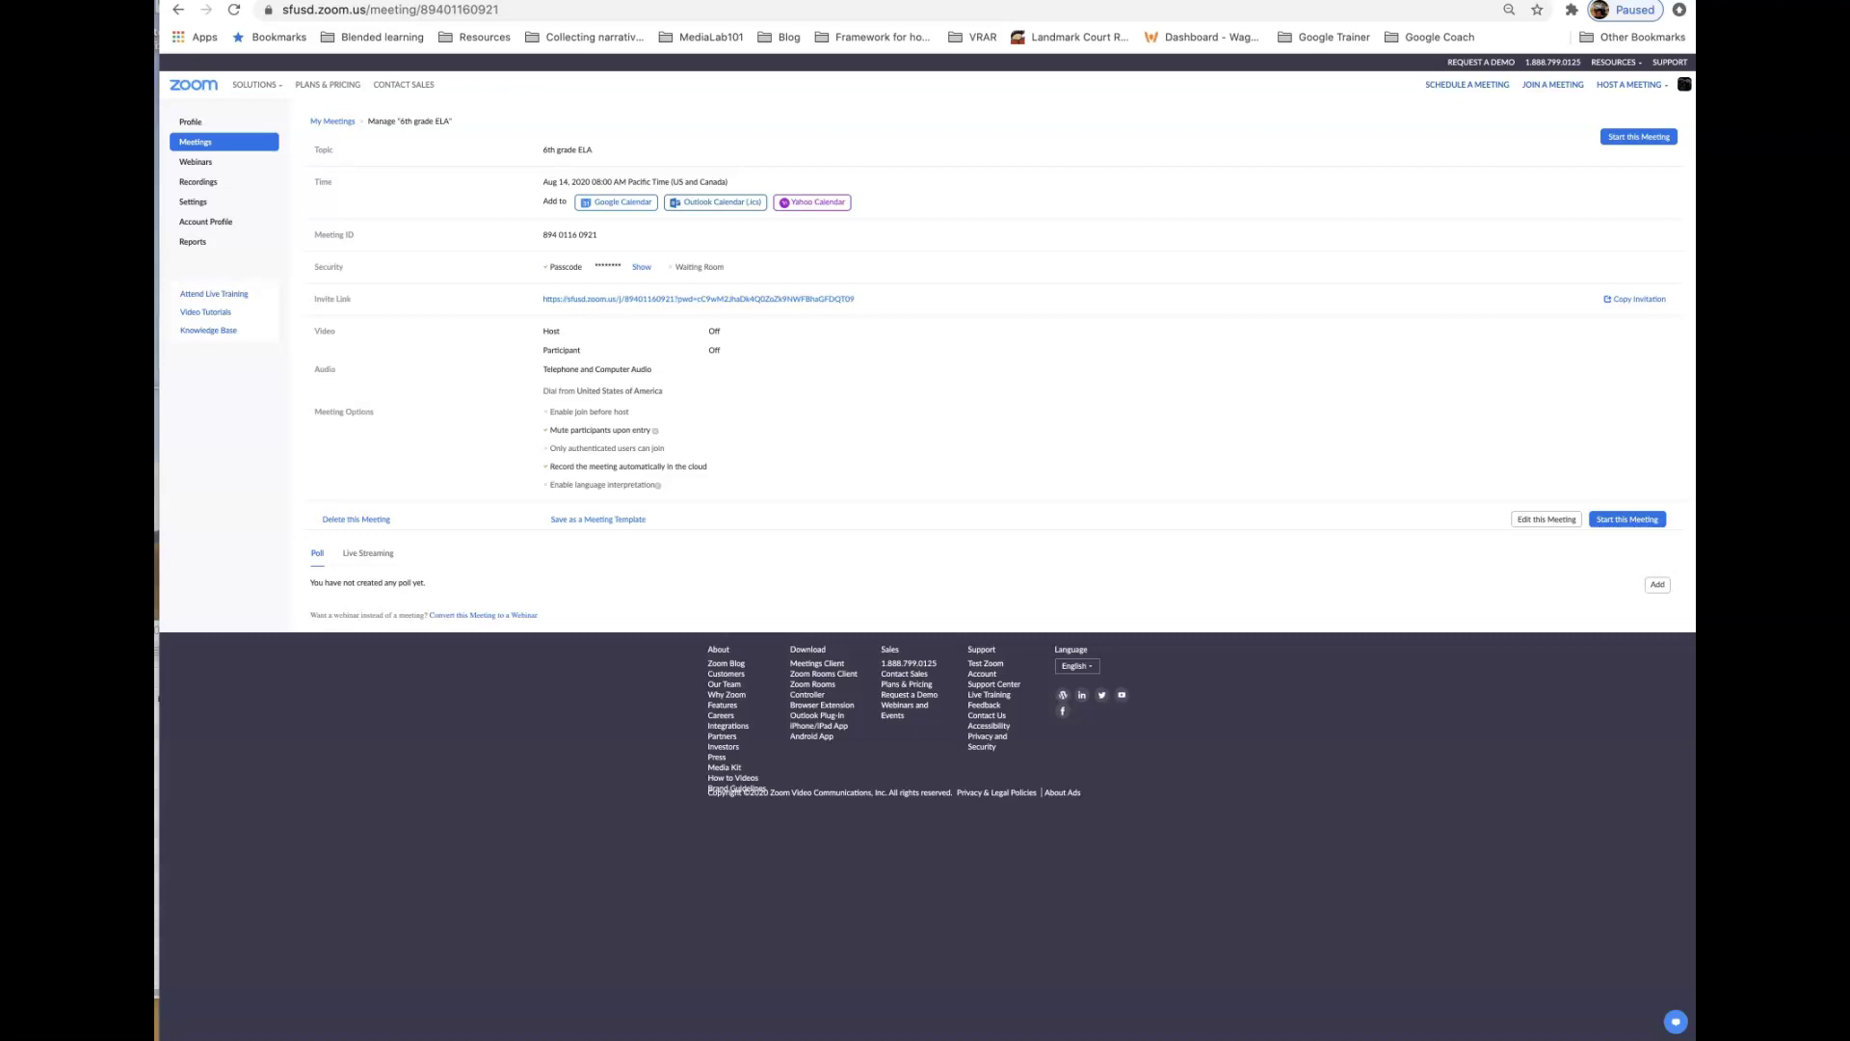
pyautogui.click(1547, 520)
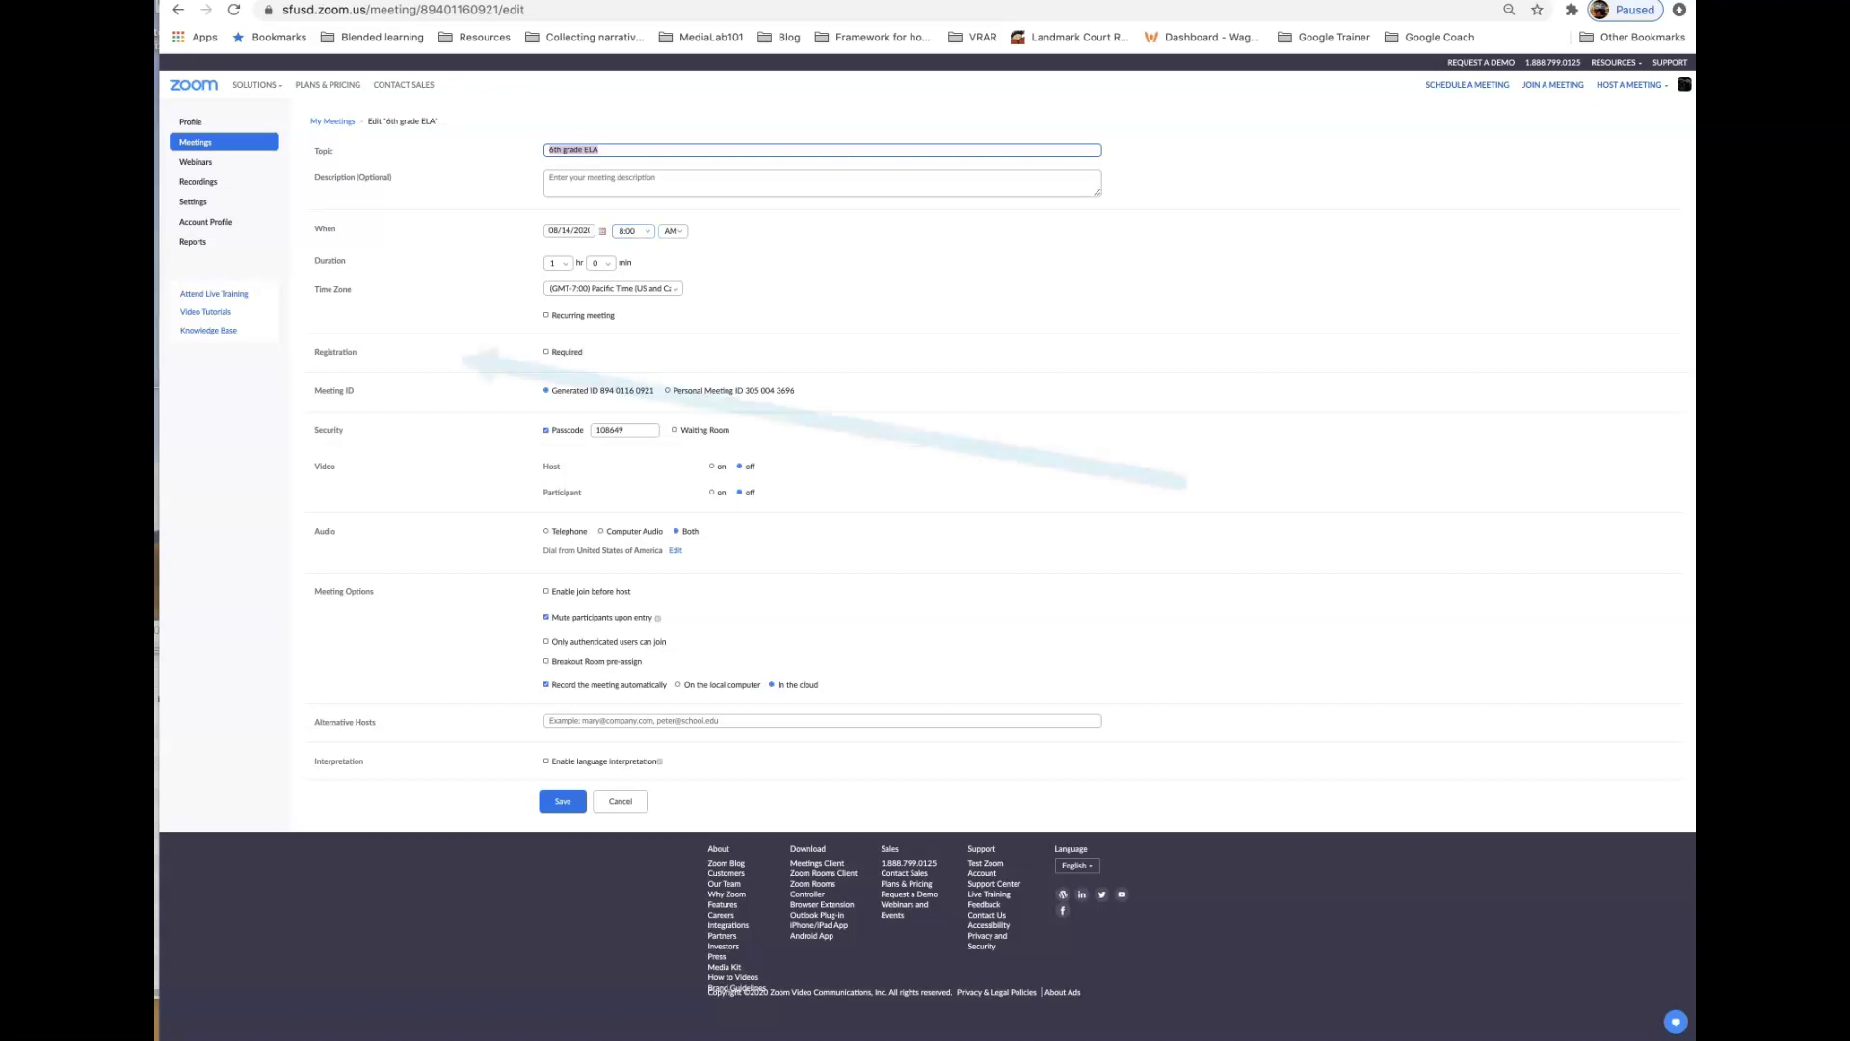
# - Make the meeting recur weekly with Tuesday as a meeting day
pyautogui.click(546, 315)
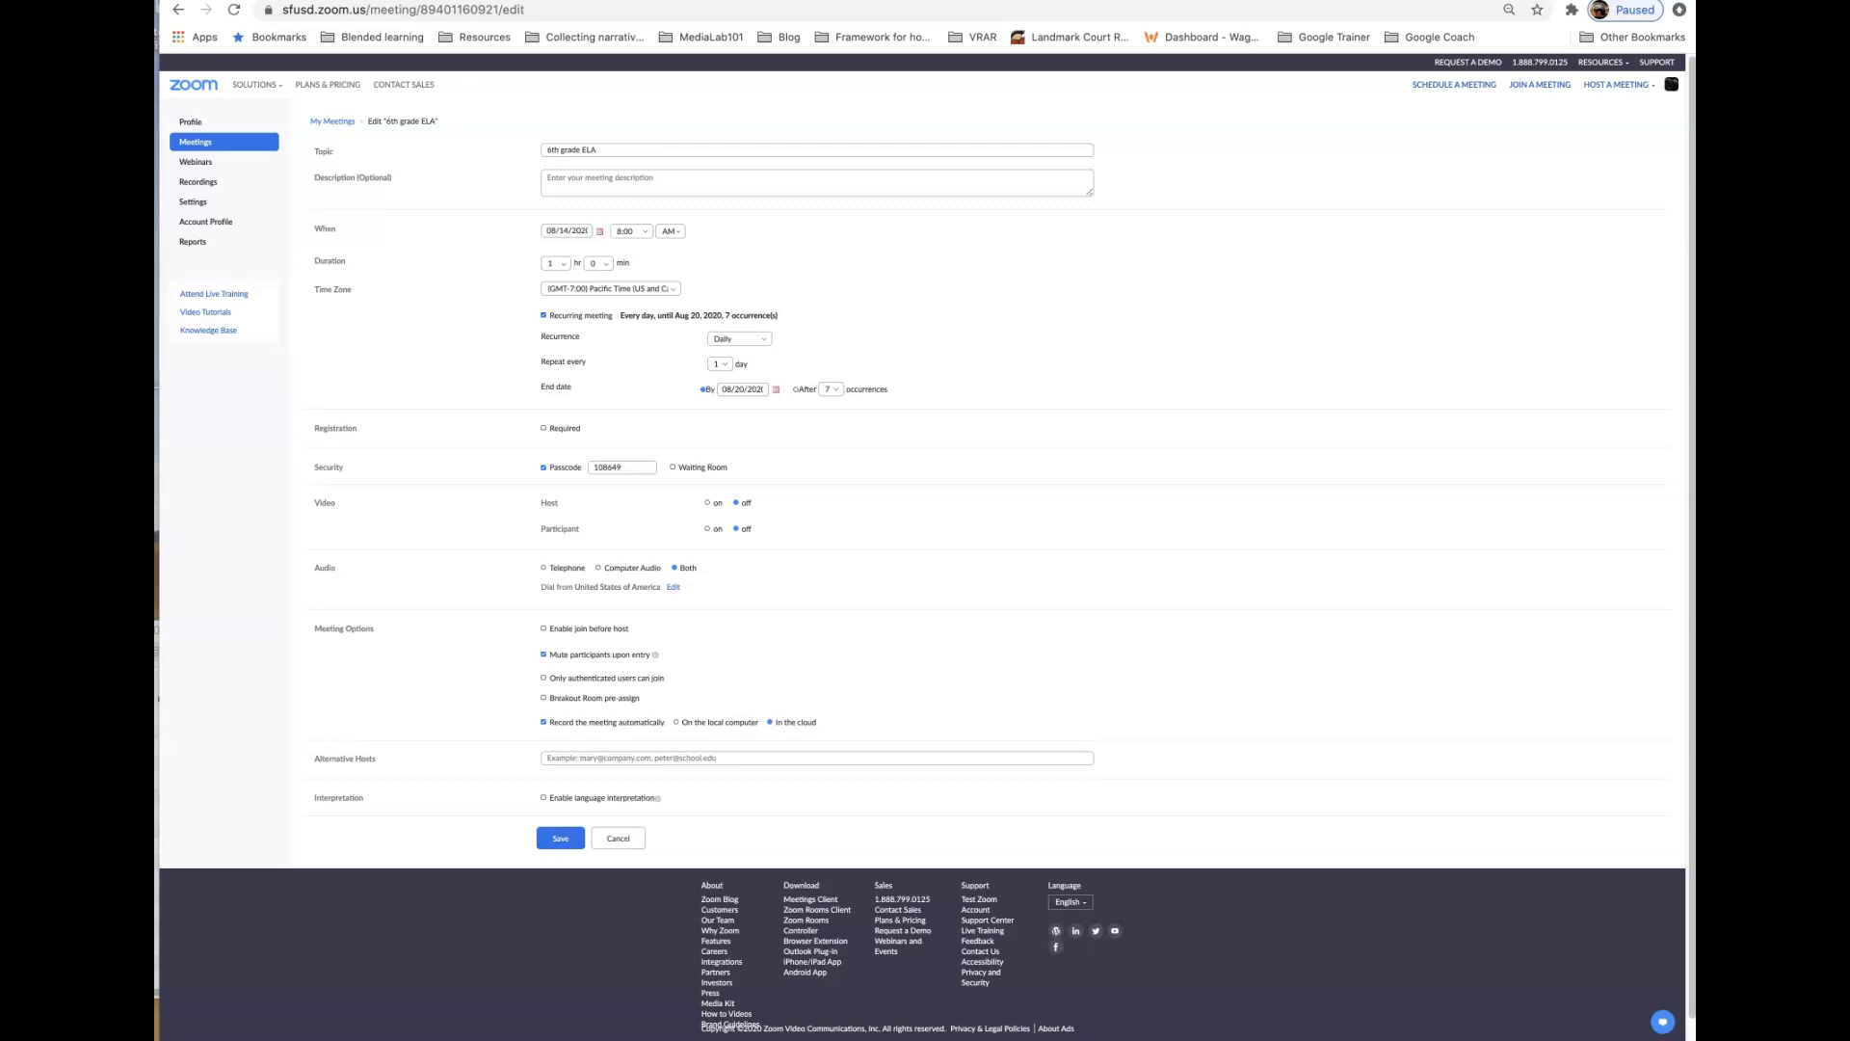
pyautogui.click(739, 339)
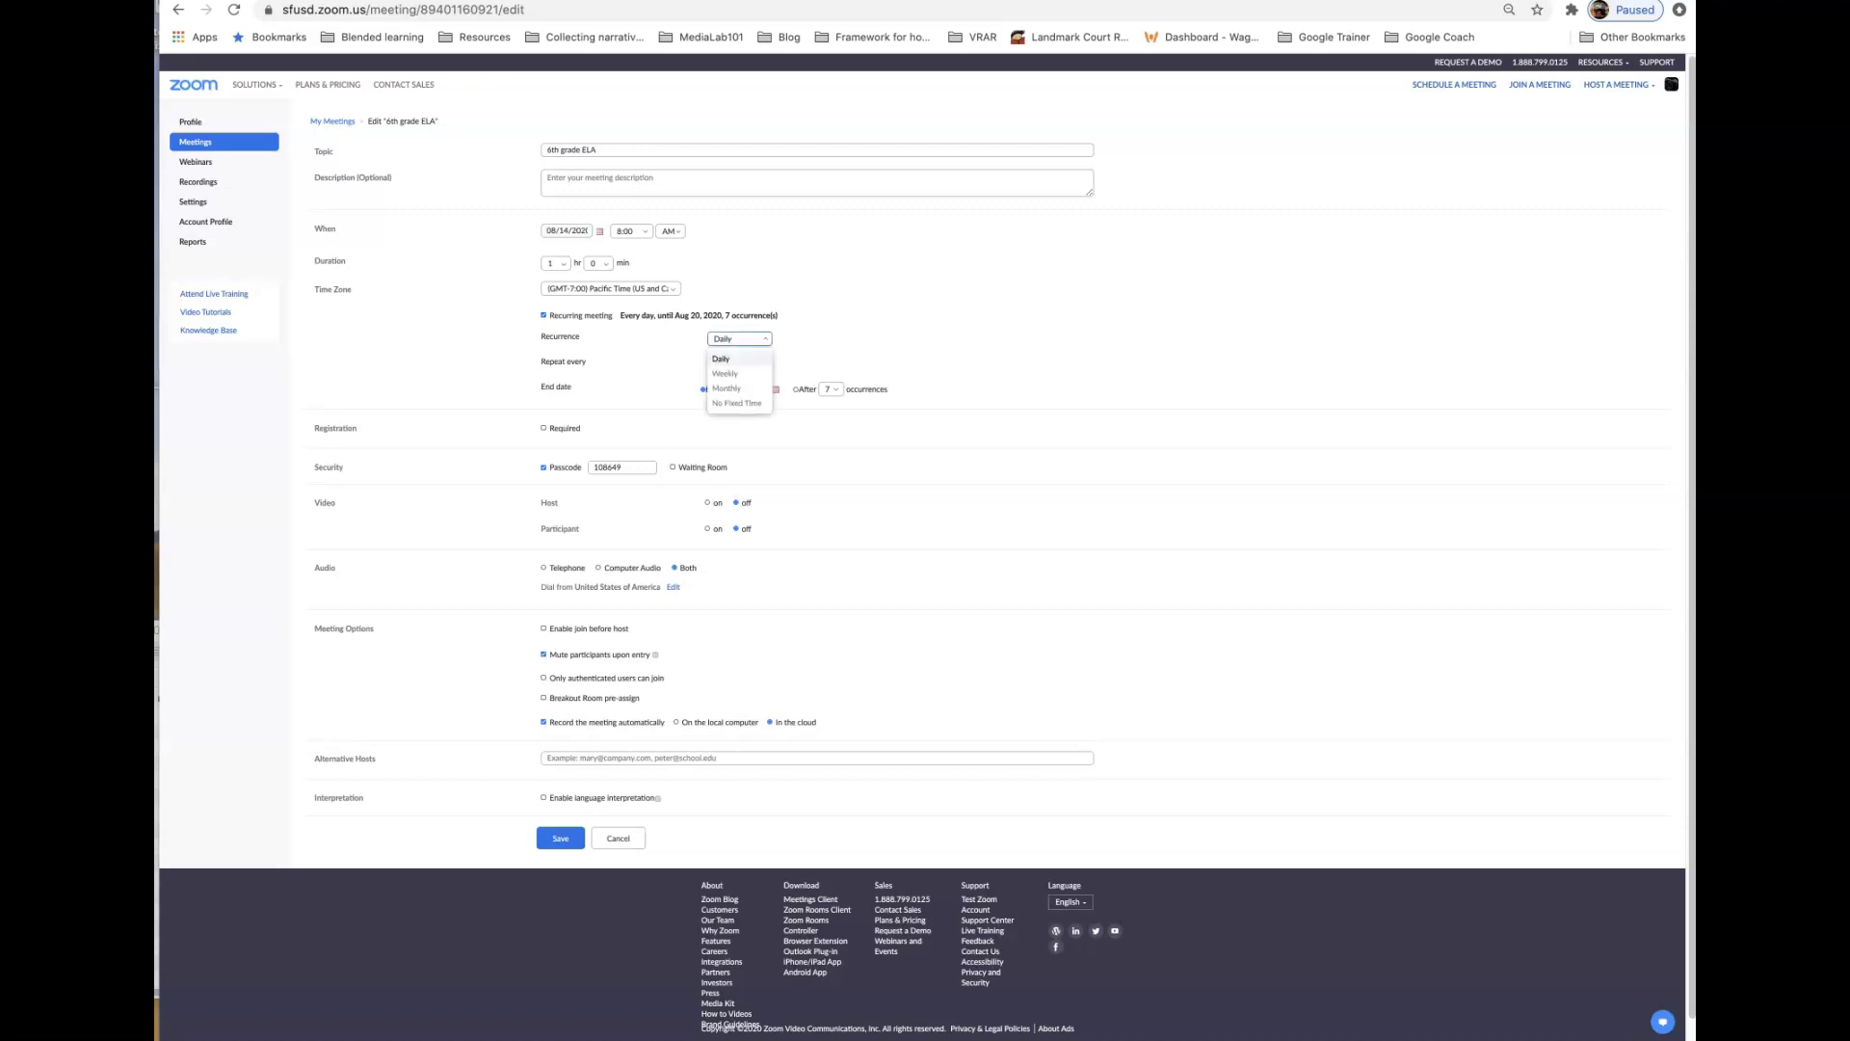
pyautogui.click(725, 373)
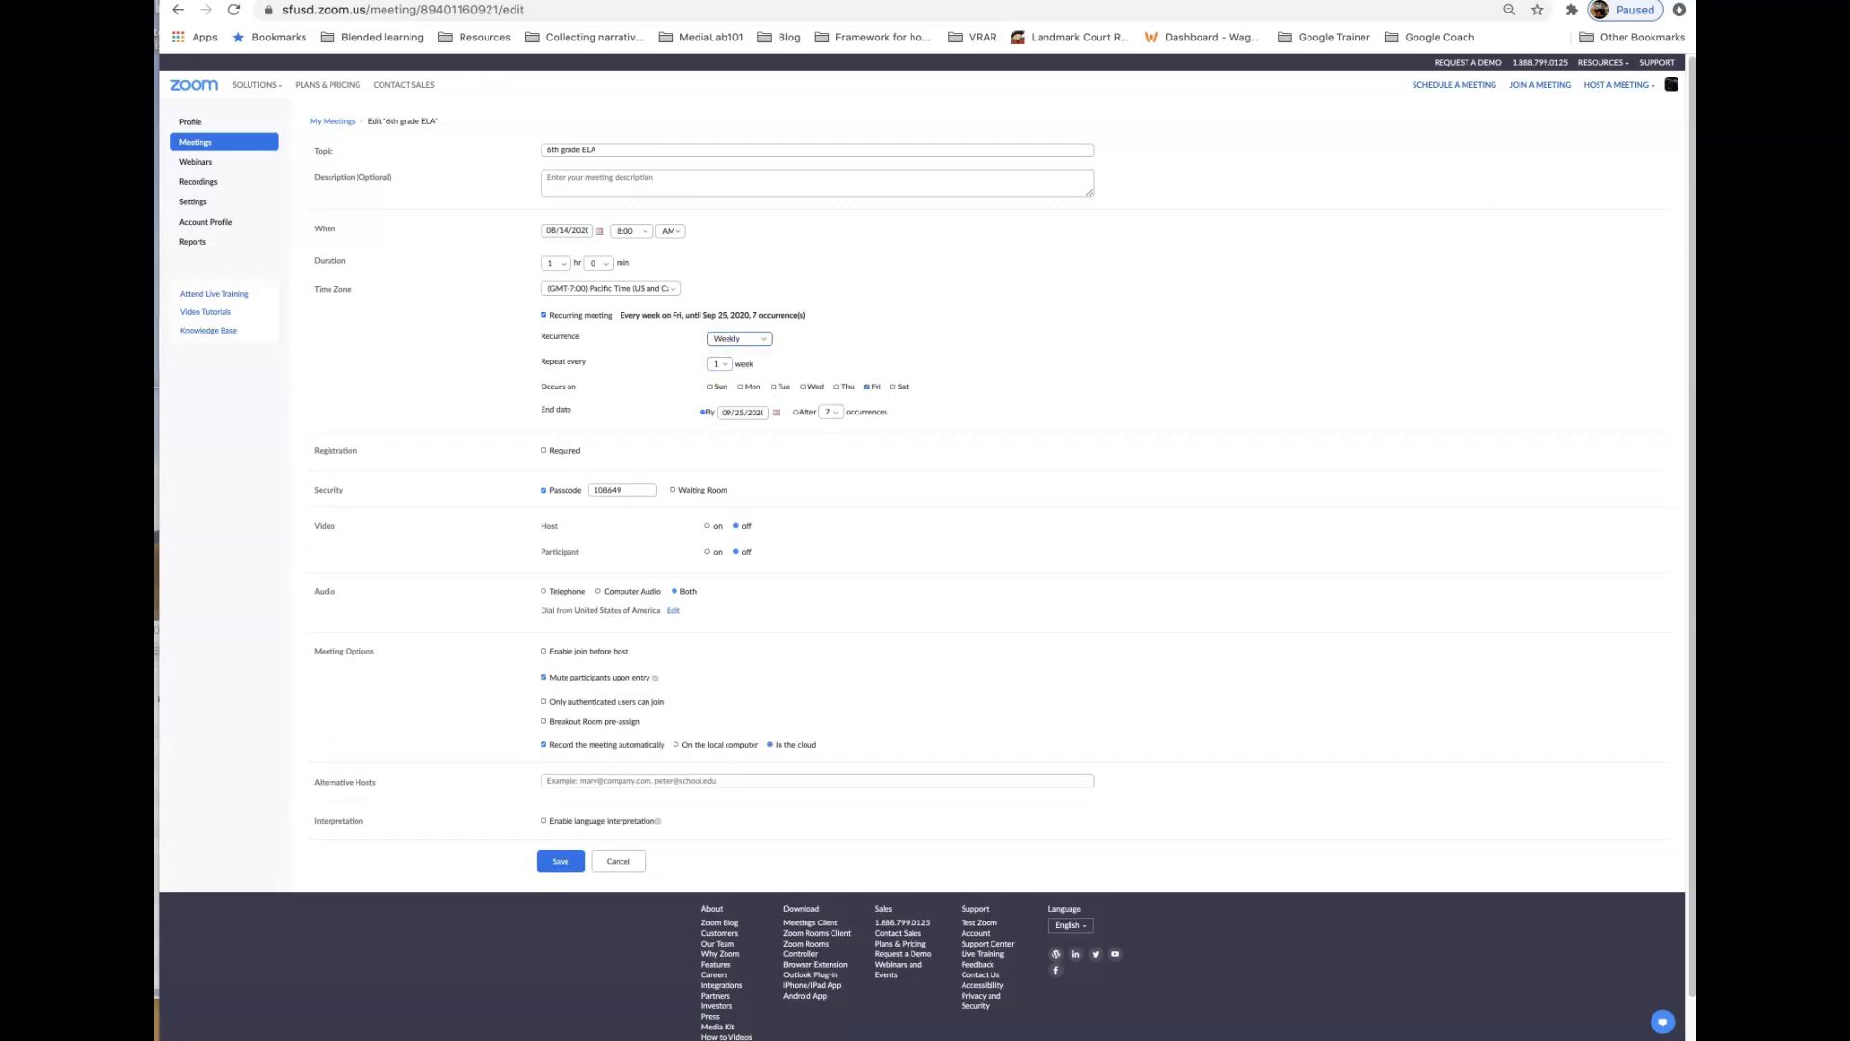
pyautogui.click(773, 386)
pyautogui.click(831, 412)
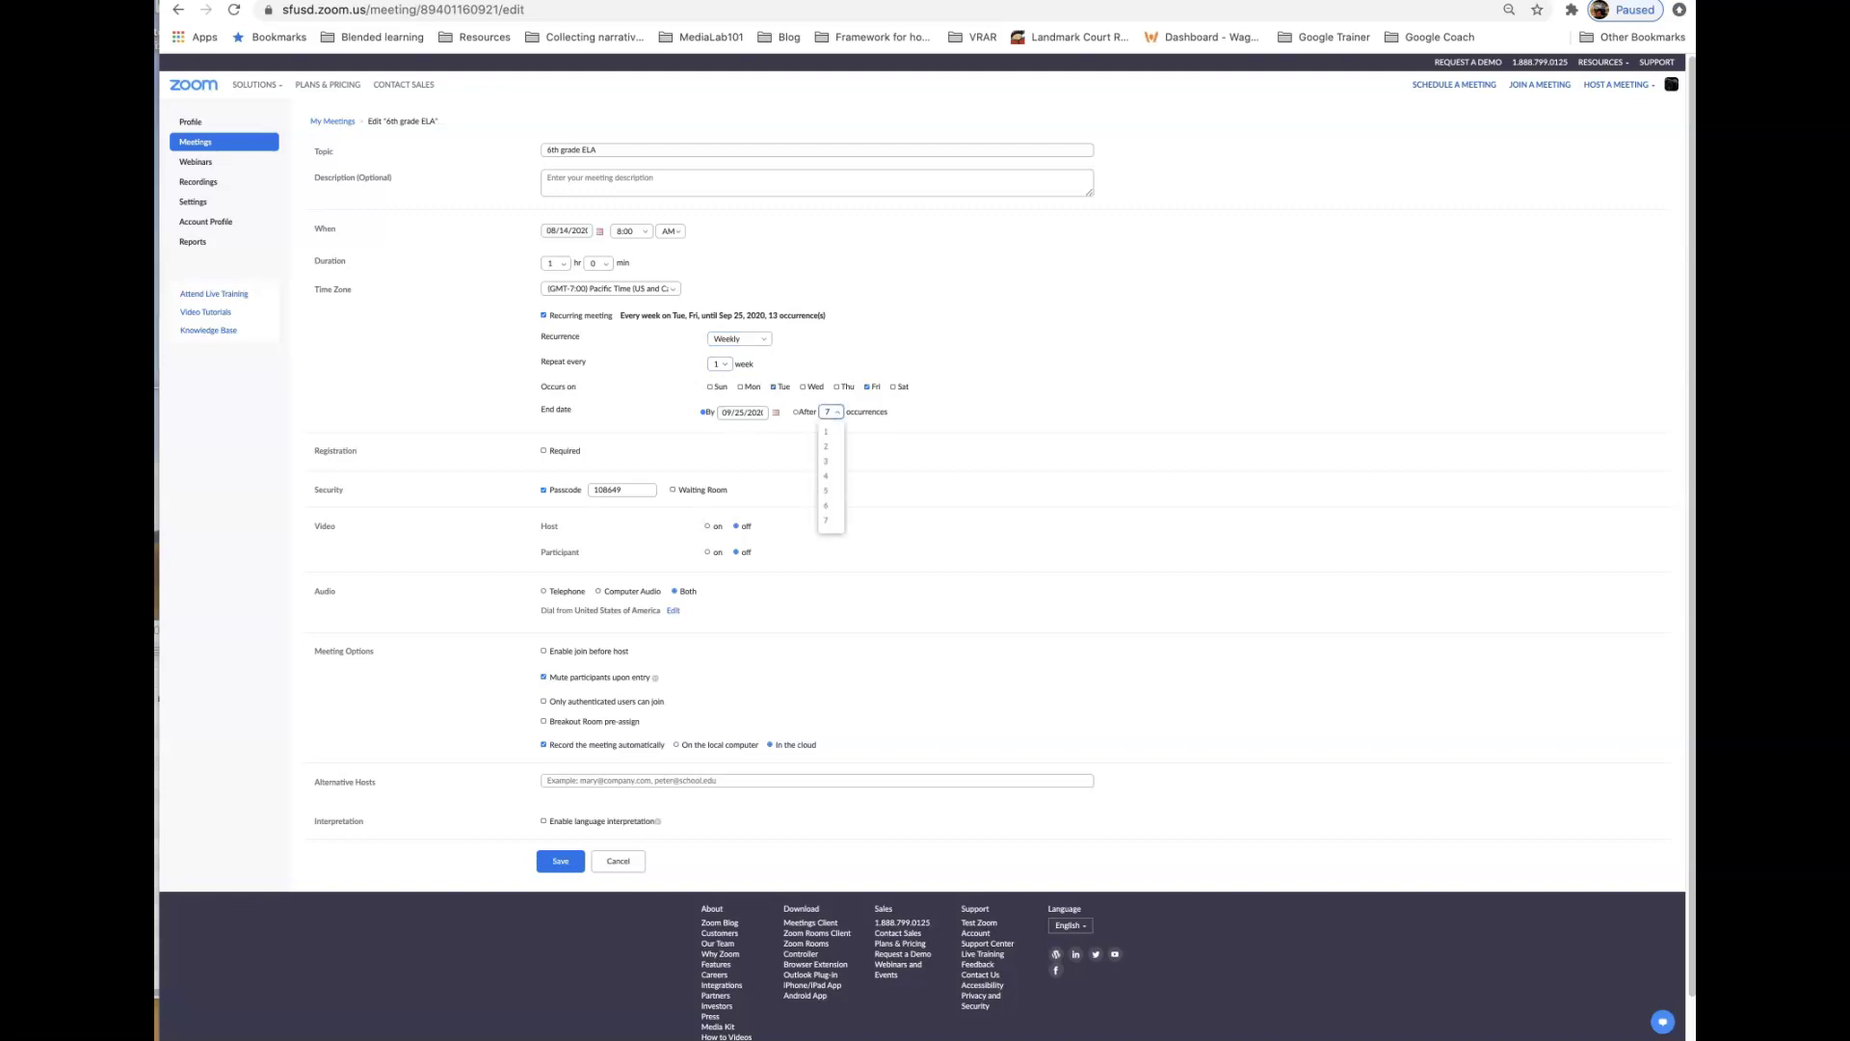
pyautogui.press('Escape')
# - Set the recurrence to end by December 31, 2020, adding Thursday and removing Friday
pyautogui.click(743, 413)
pyautogui.click(743, 412)
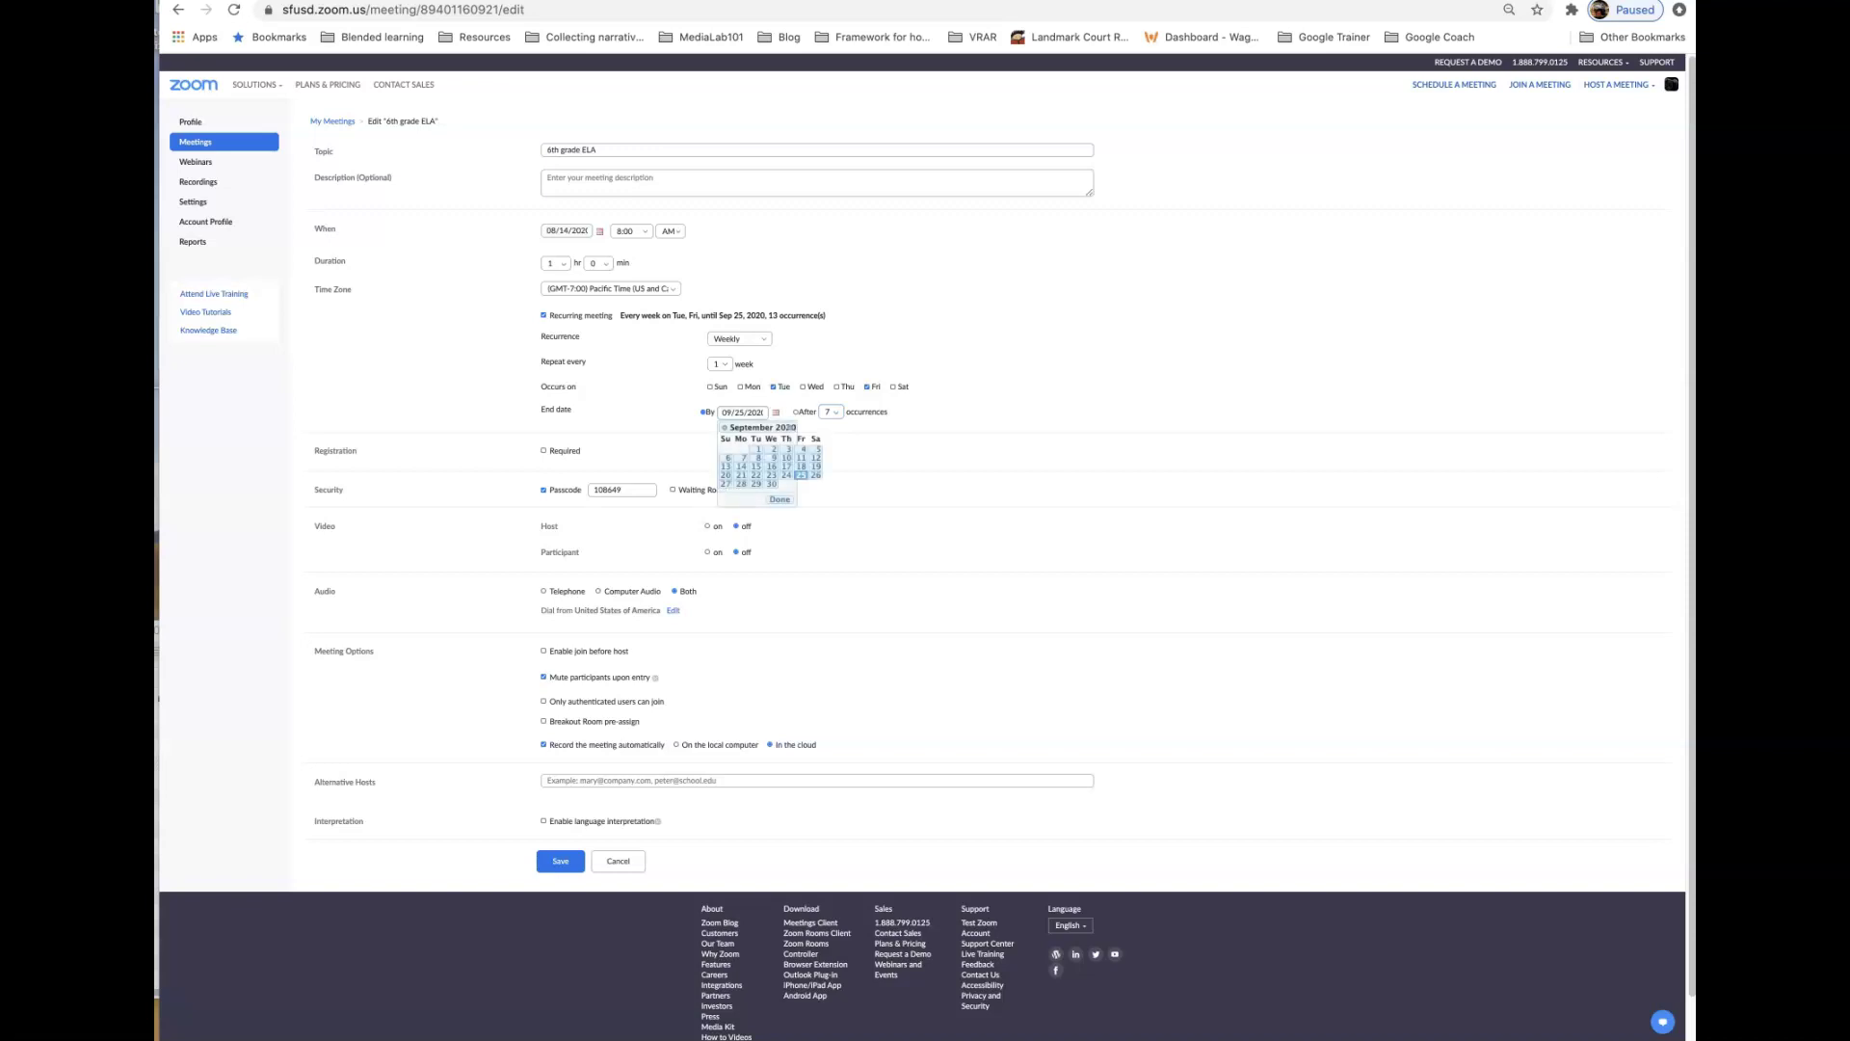
pyautogui.click(791, 427)
pyautogui.click(791, 427)
pyautogui.click(792, 427)
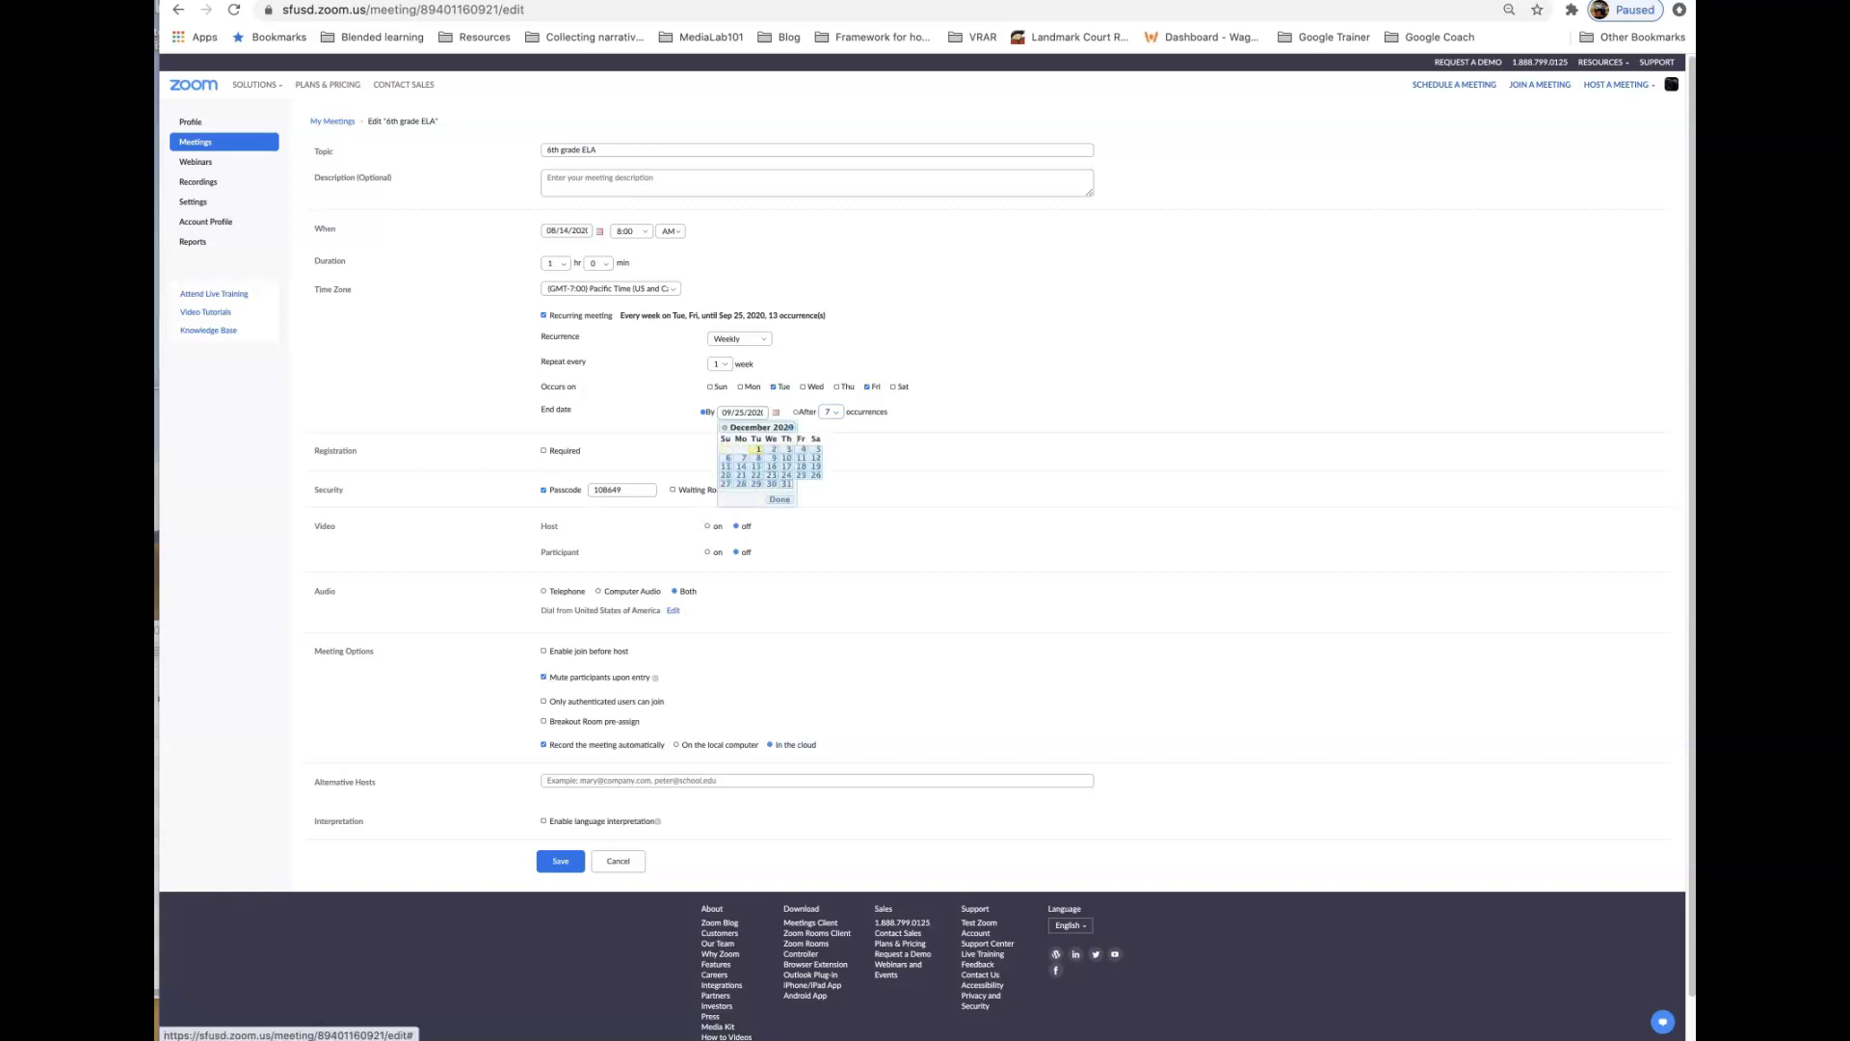
pyautogui.click(786, 484)
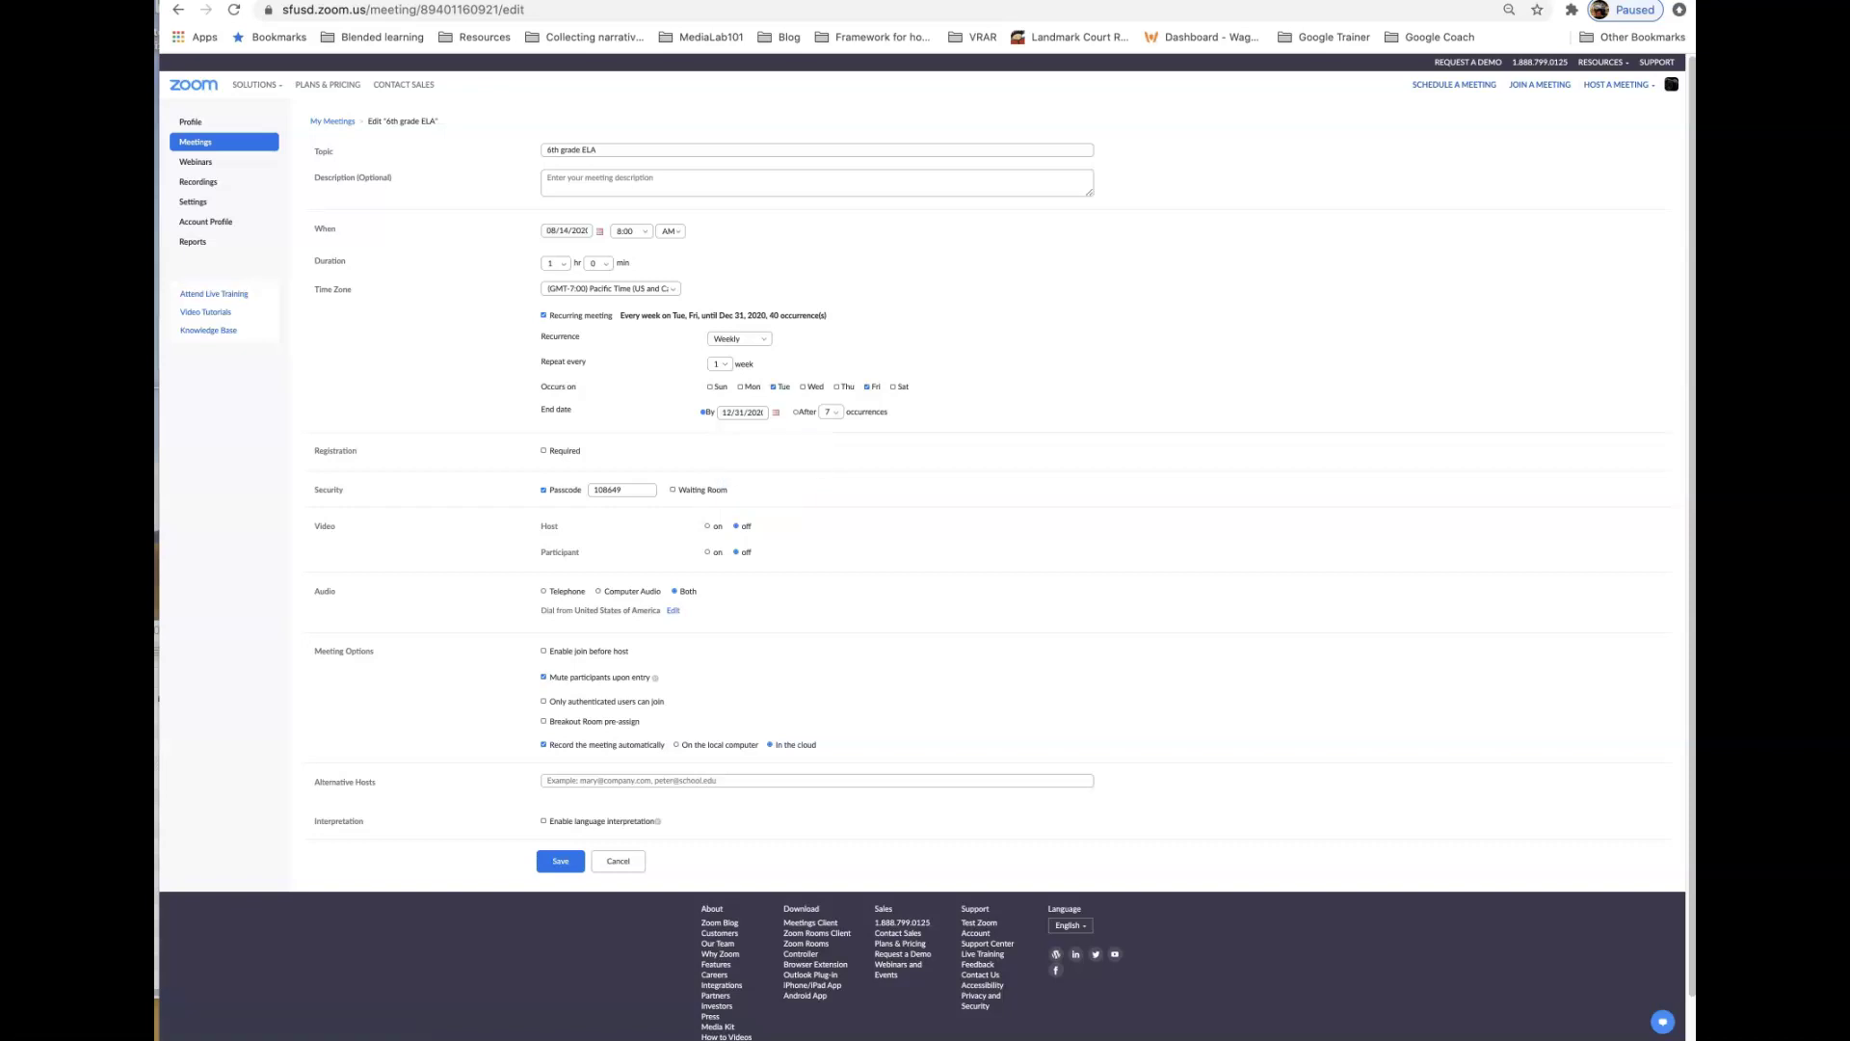
pyautogui.click(835, 386)
pyautogui.click(866, 387)
# - Change the meeting start time to 9:30
pyautogui.click(630, 231)
pyautogui.scroll(-5, 632, 299)
pyautogui.scroll(-4, 632, 294)
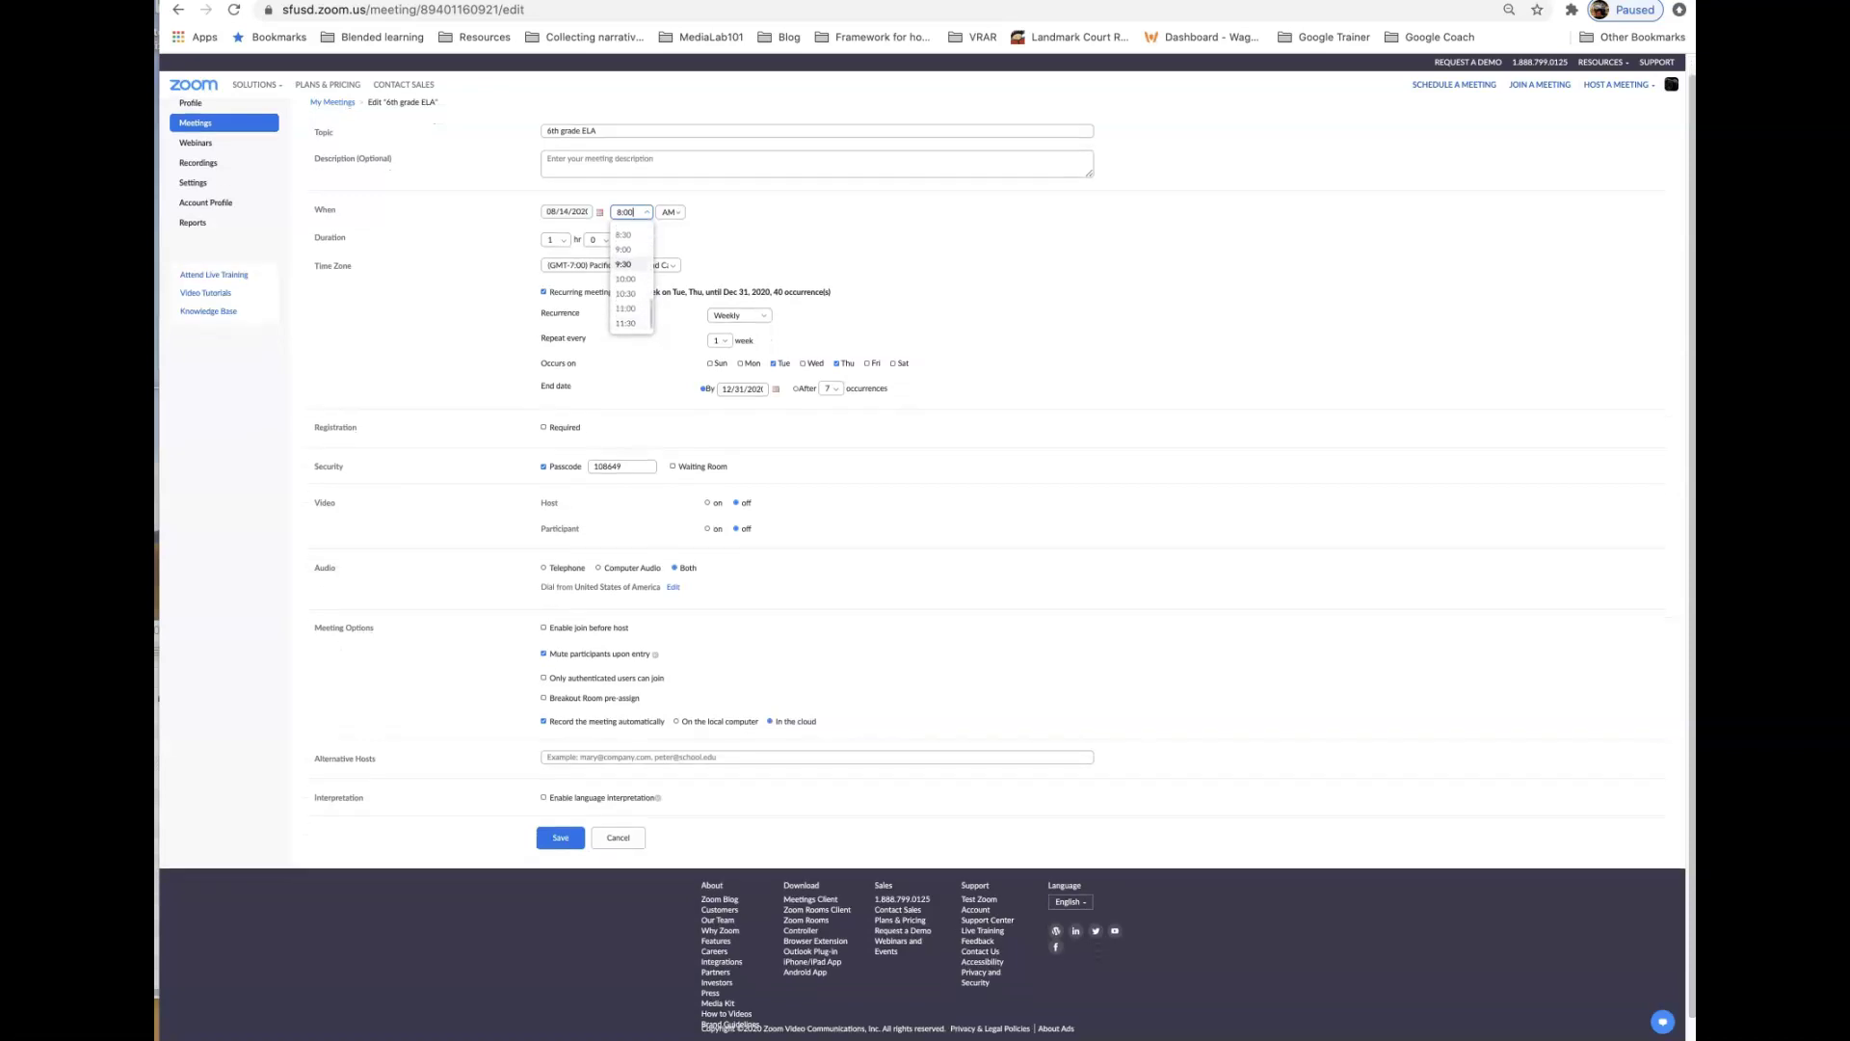
pyautogui.click(626, 264)
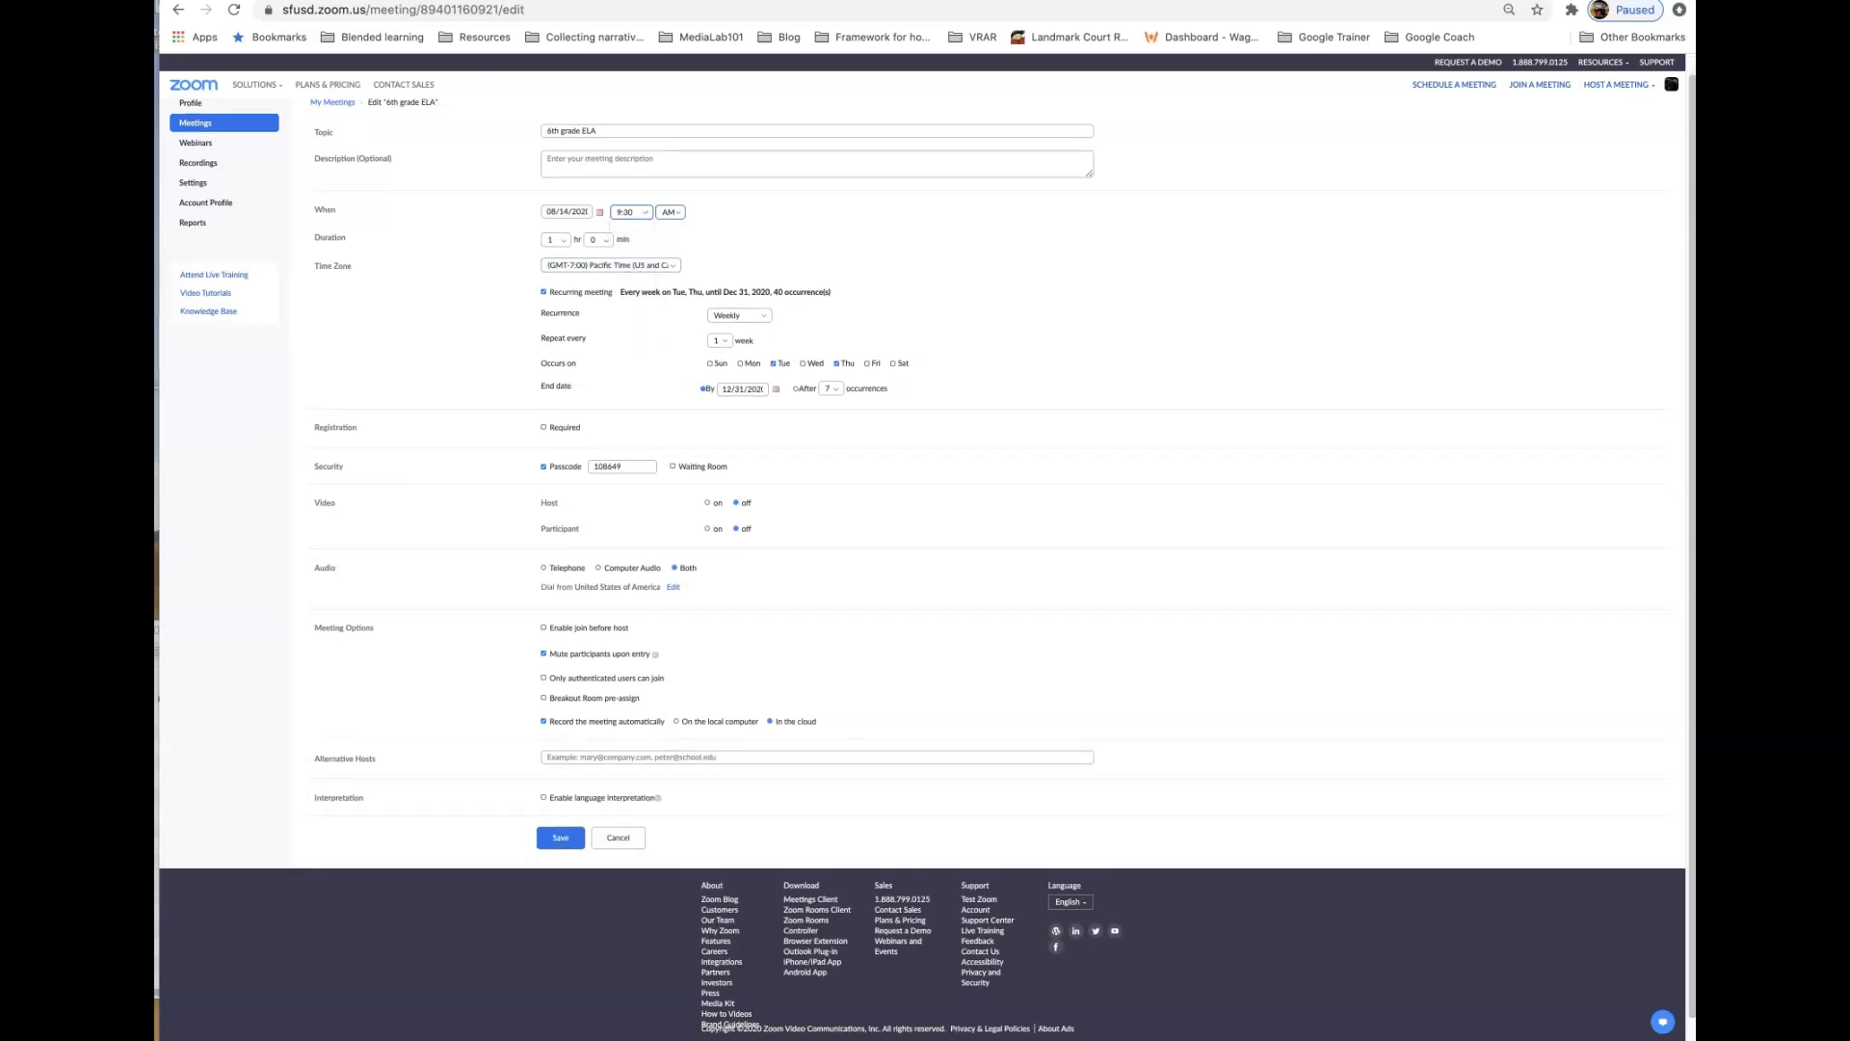
# - Set the meeting duration to 0 hours 45 minutes
pyautogui.click(555, 239)
pyautogui.click(598, 239)
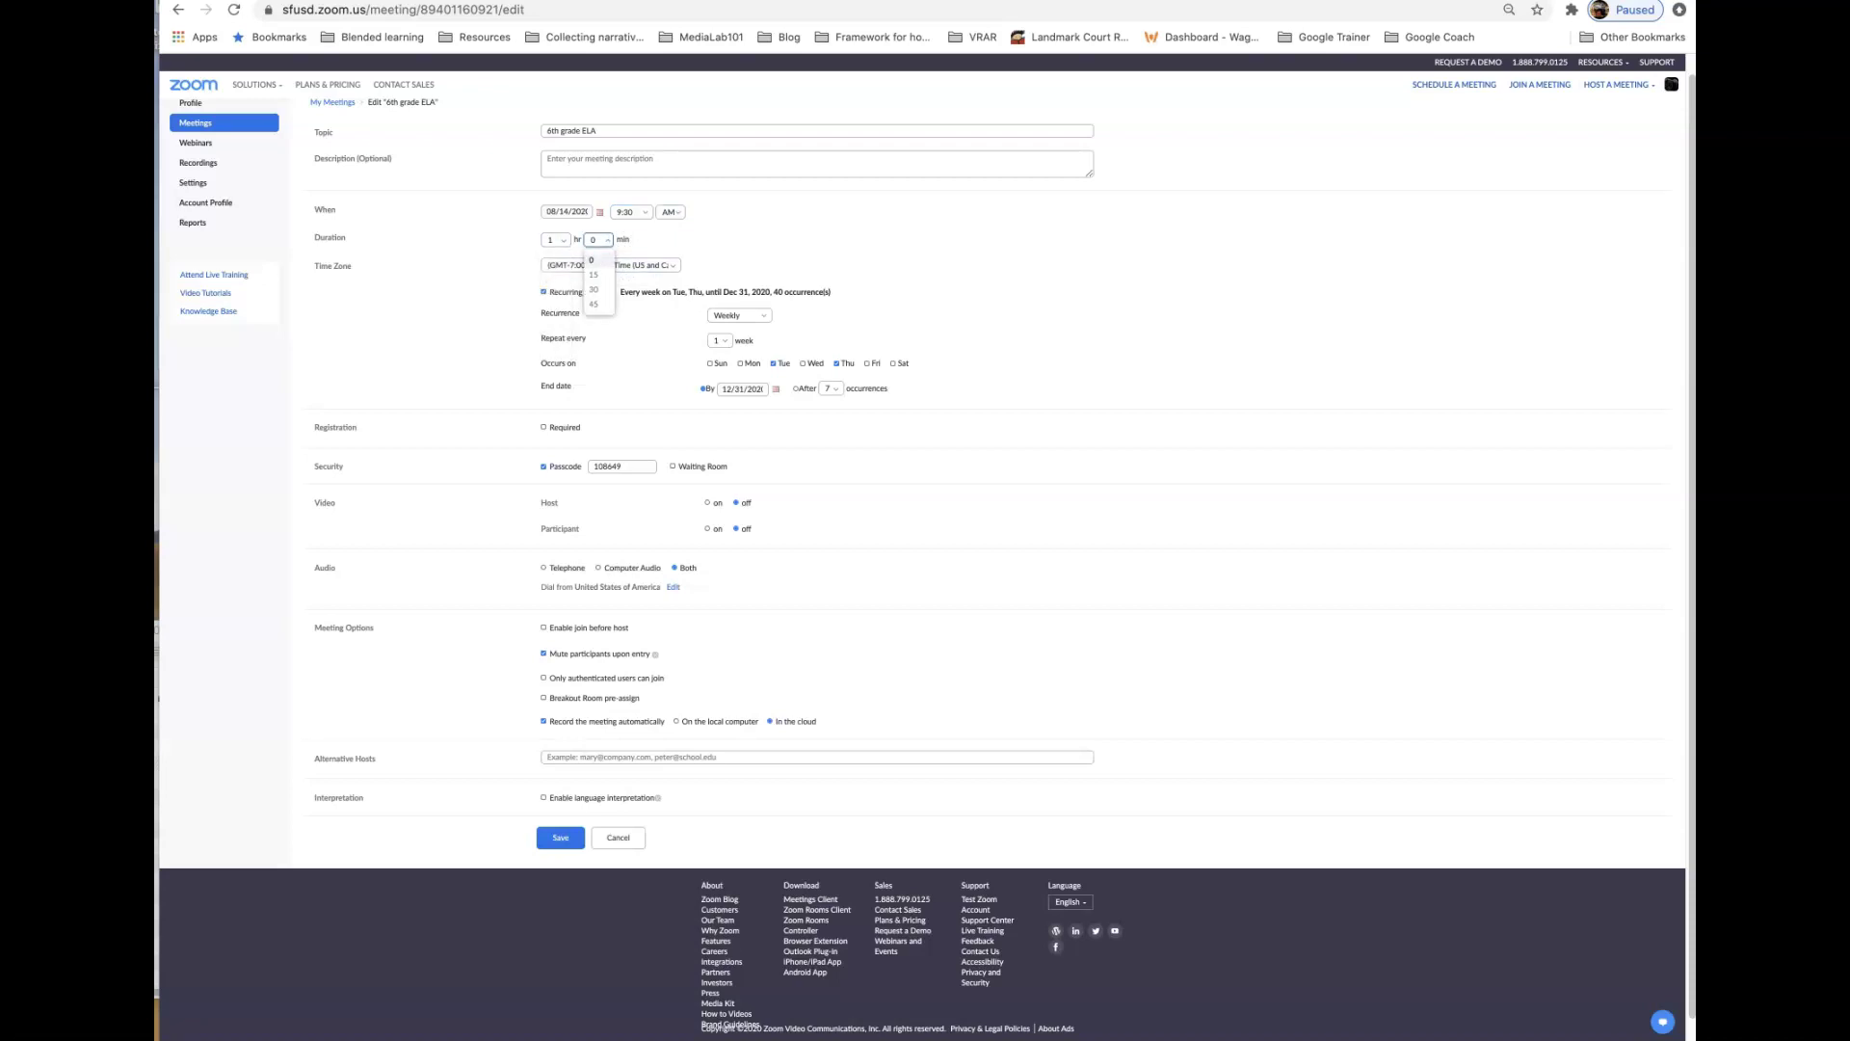
pyautogui.scroll(-1, 925, 556)
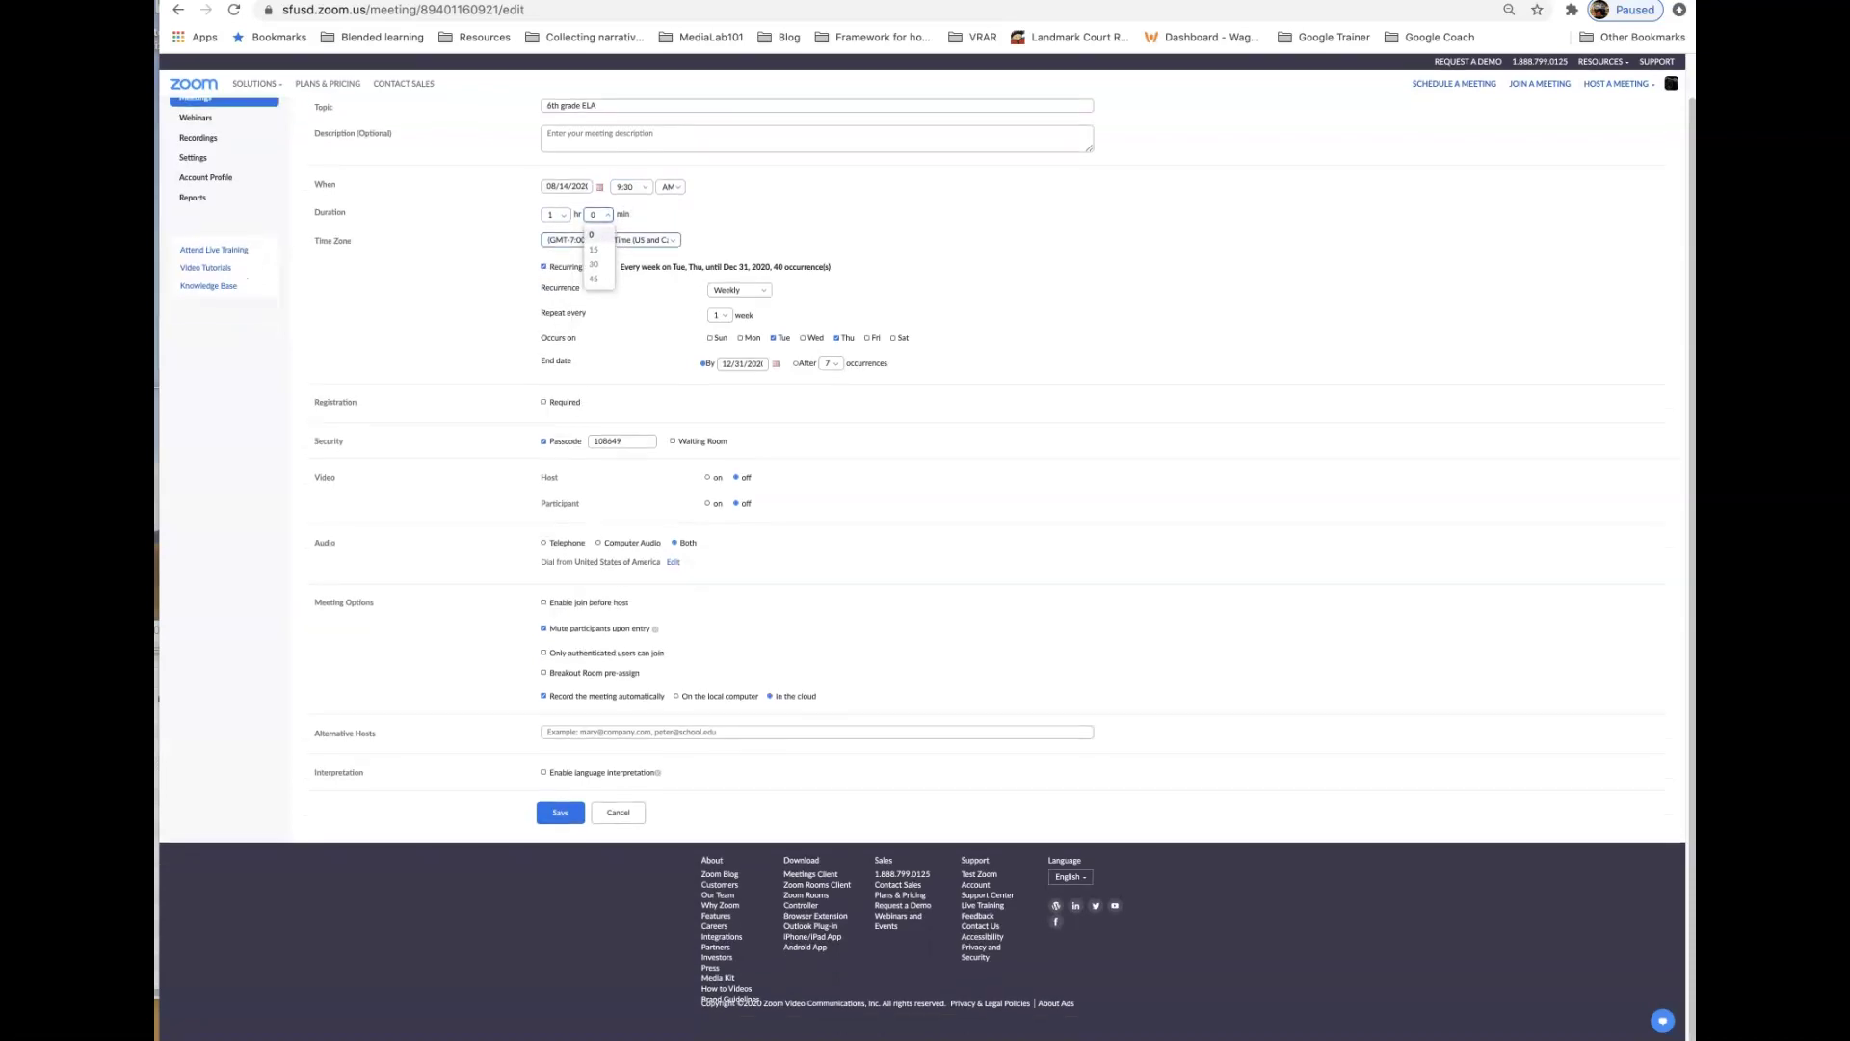
pyautogui.click(555, 215)
pyautogui.click(549, 235)
pyautogui.click(596, 215)
pyautogui.click(593, 279)
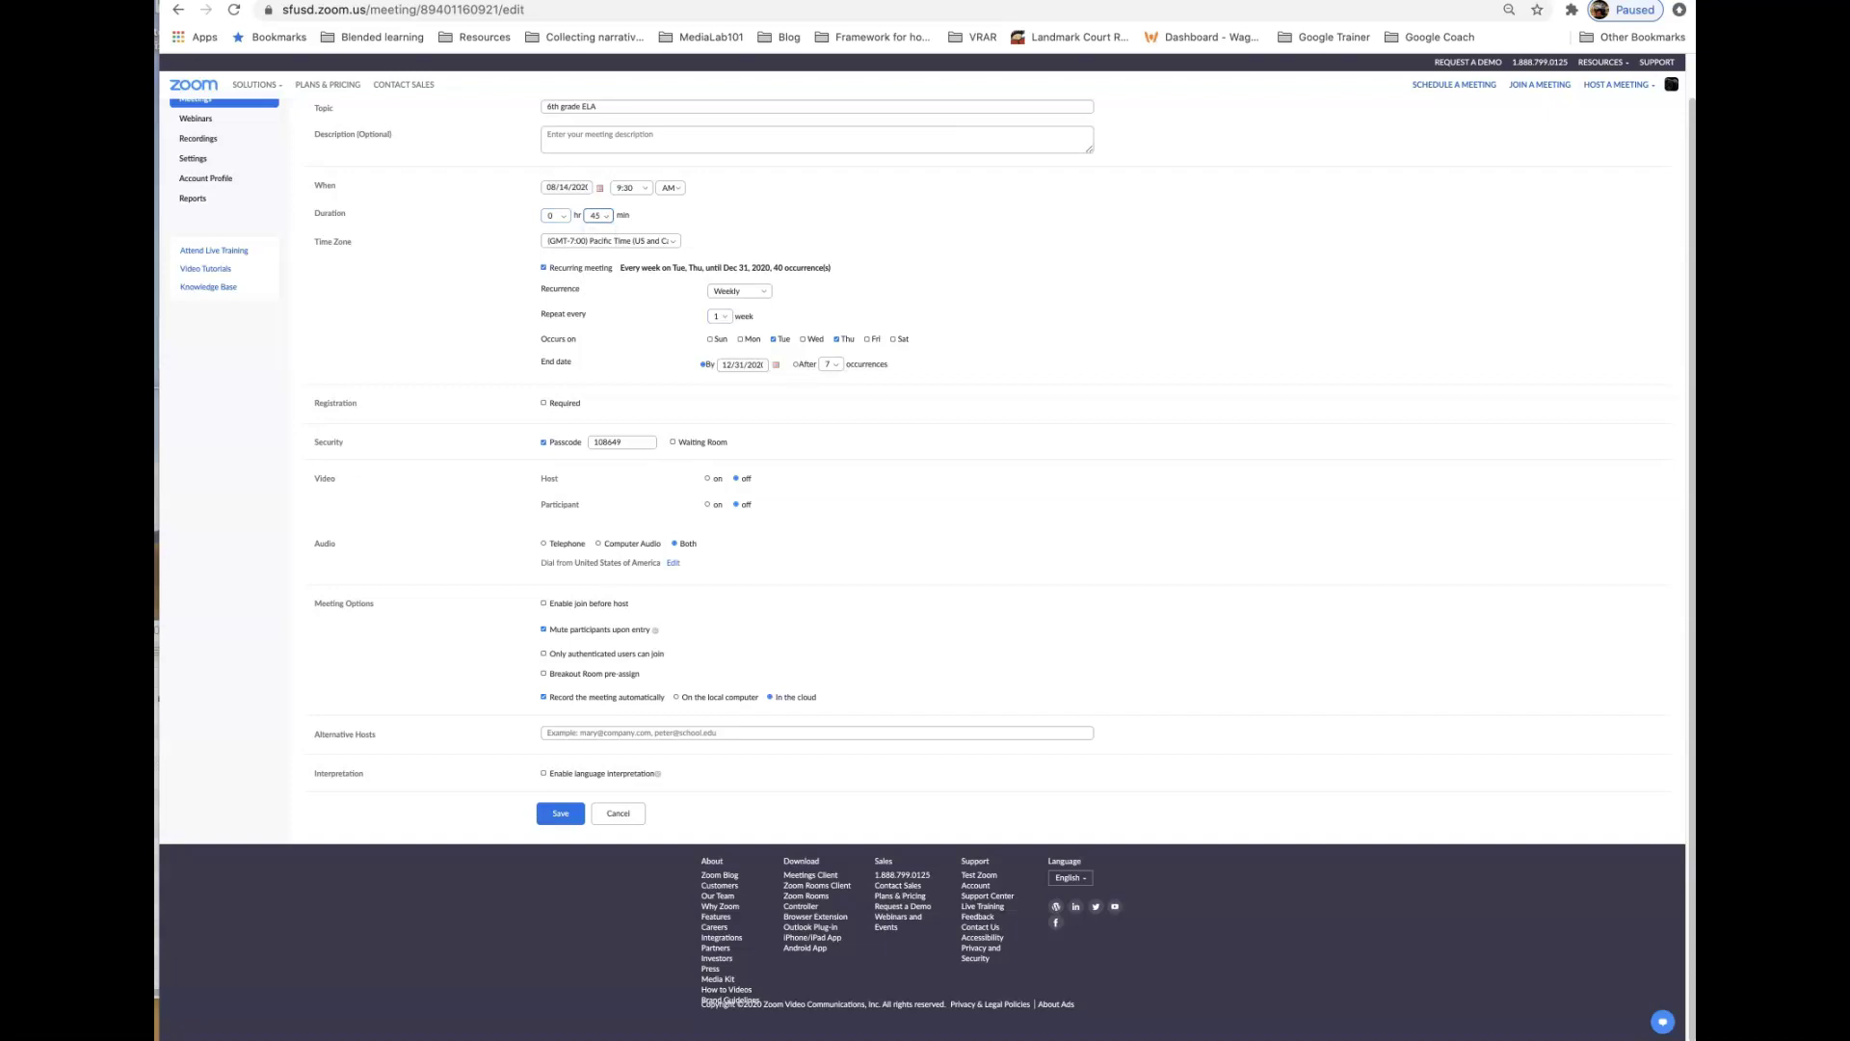
# - Keep the repeat interval at every week and reset the end date to December 31, 2020
pyautogui.click(719, 317)
pyautogui.click(714, 351)
pyautogui.press('space')
pyautogui.press('Up')
pyautogui.press('Return')
pyautogui.click(776, 364)
pyautogui.click(793, 380)
pyautogui.click(792, 380)
pyautogui.click(792, 379)
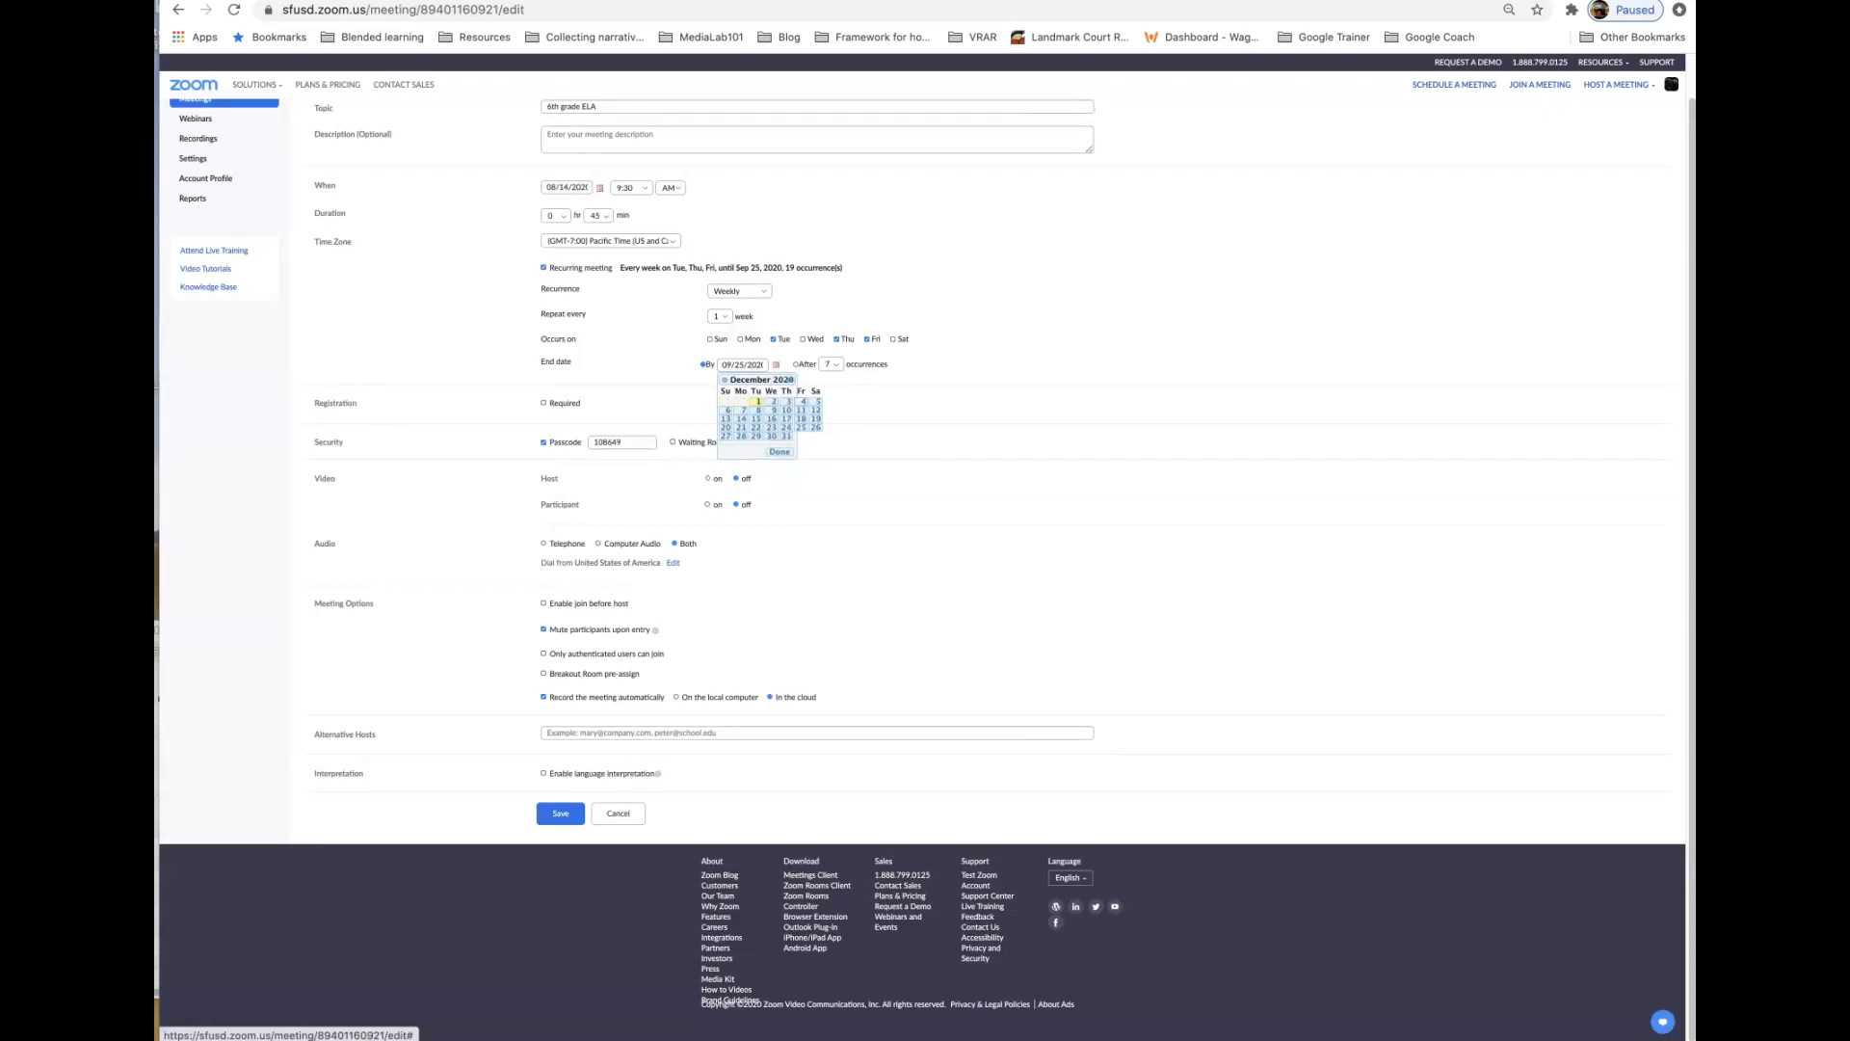
pyautogui.click(787, 438)
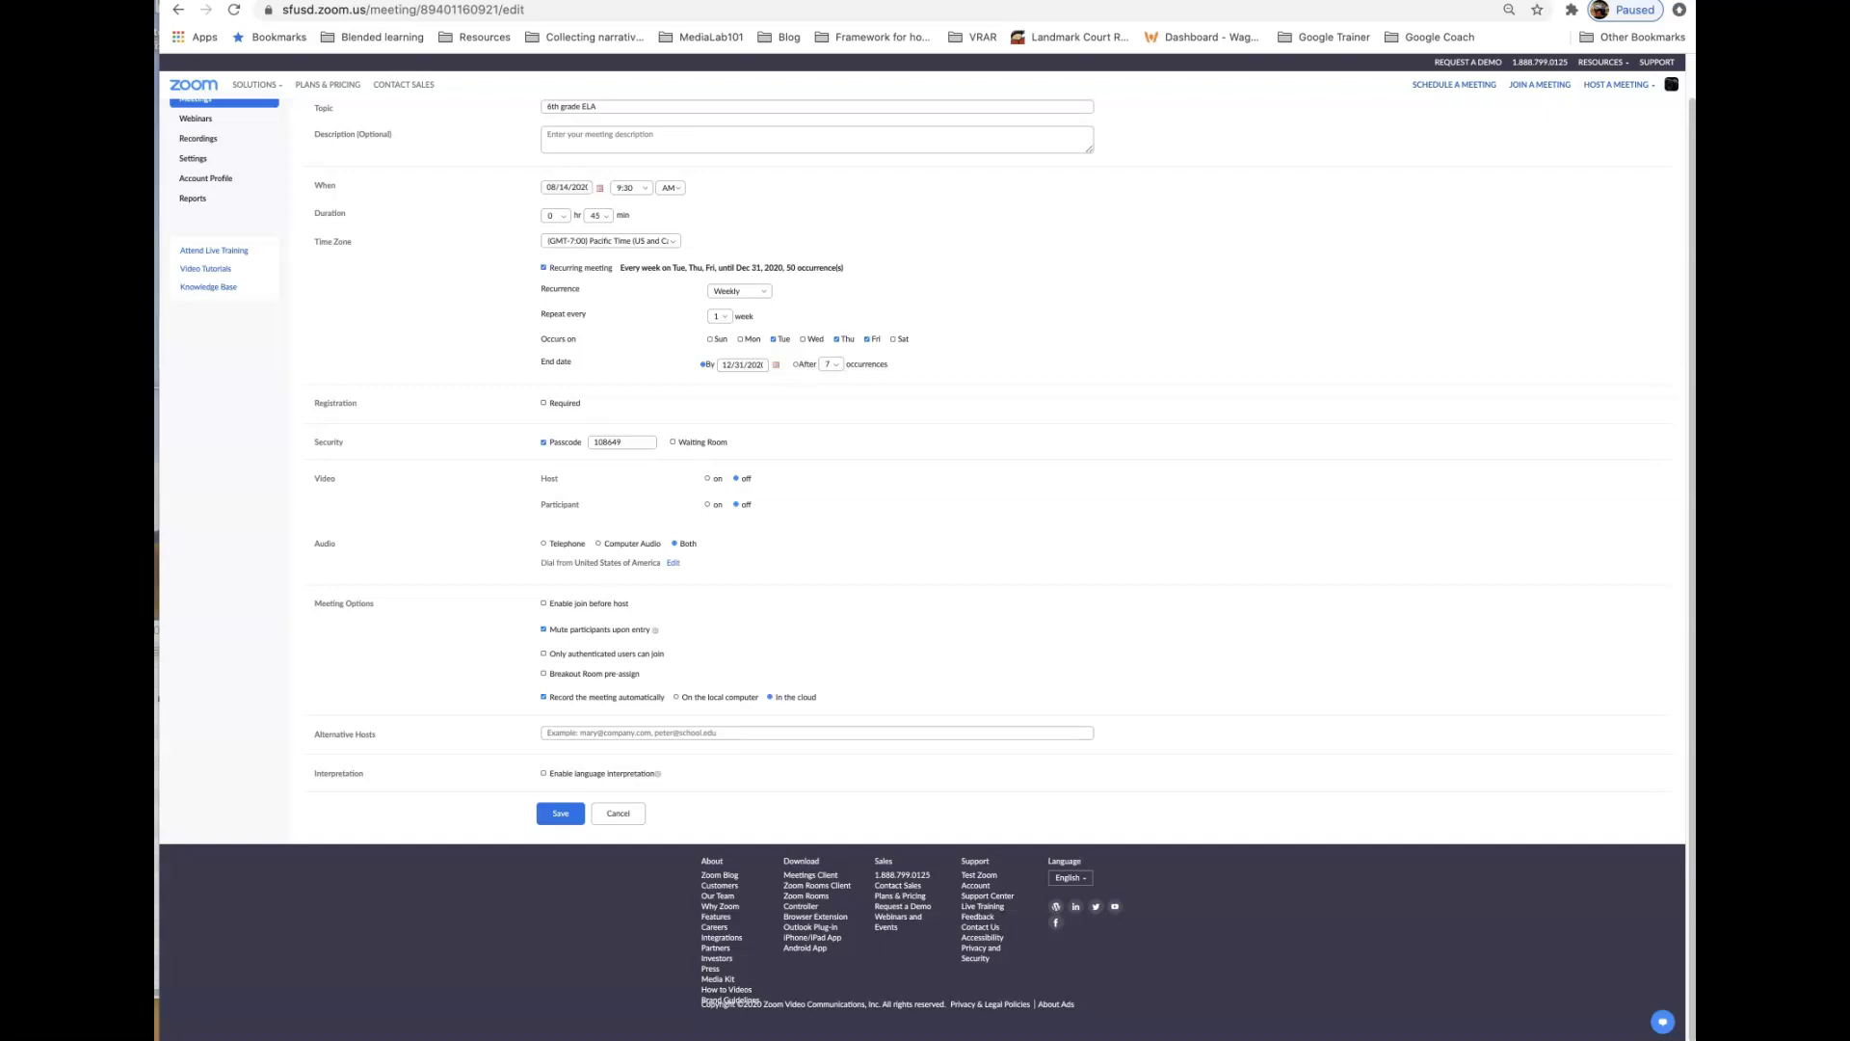
# - Turn off the meeting passcode, leaving breakout room pre-assignment off after toggling it
pyautogui.click(544, 443)
pyautogui.click(544, 673)
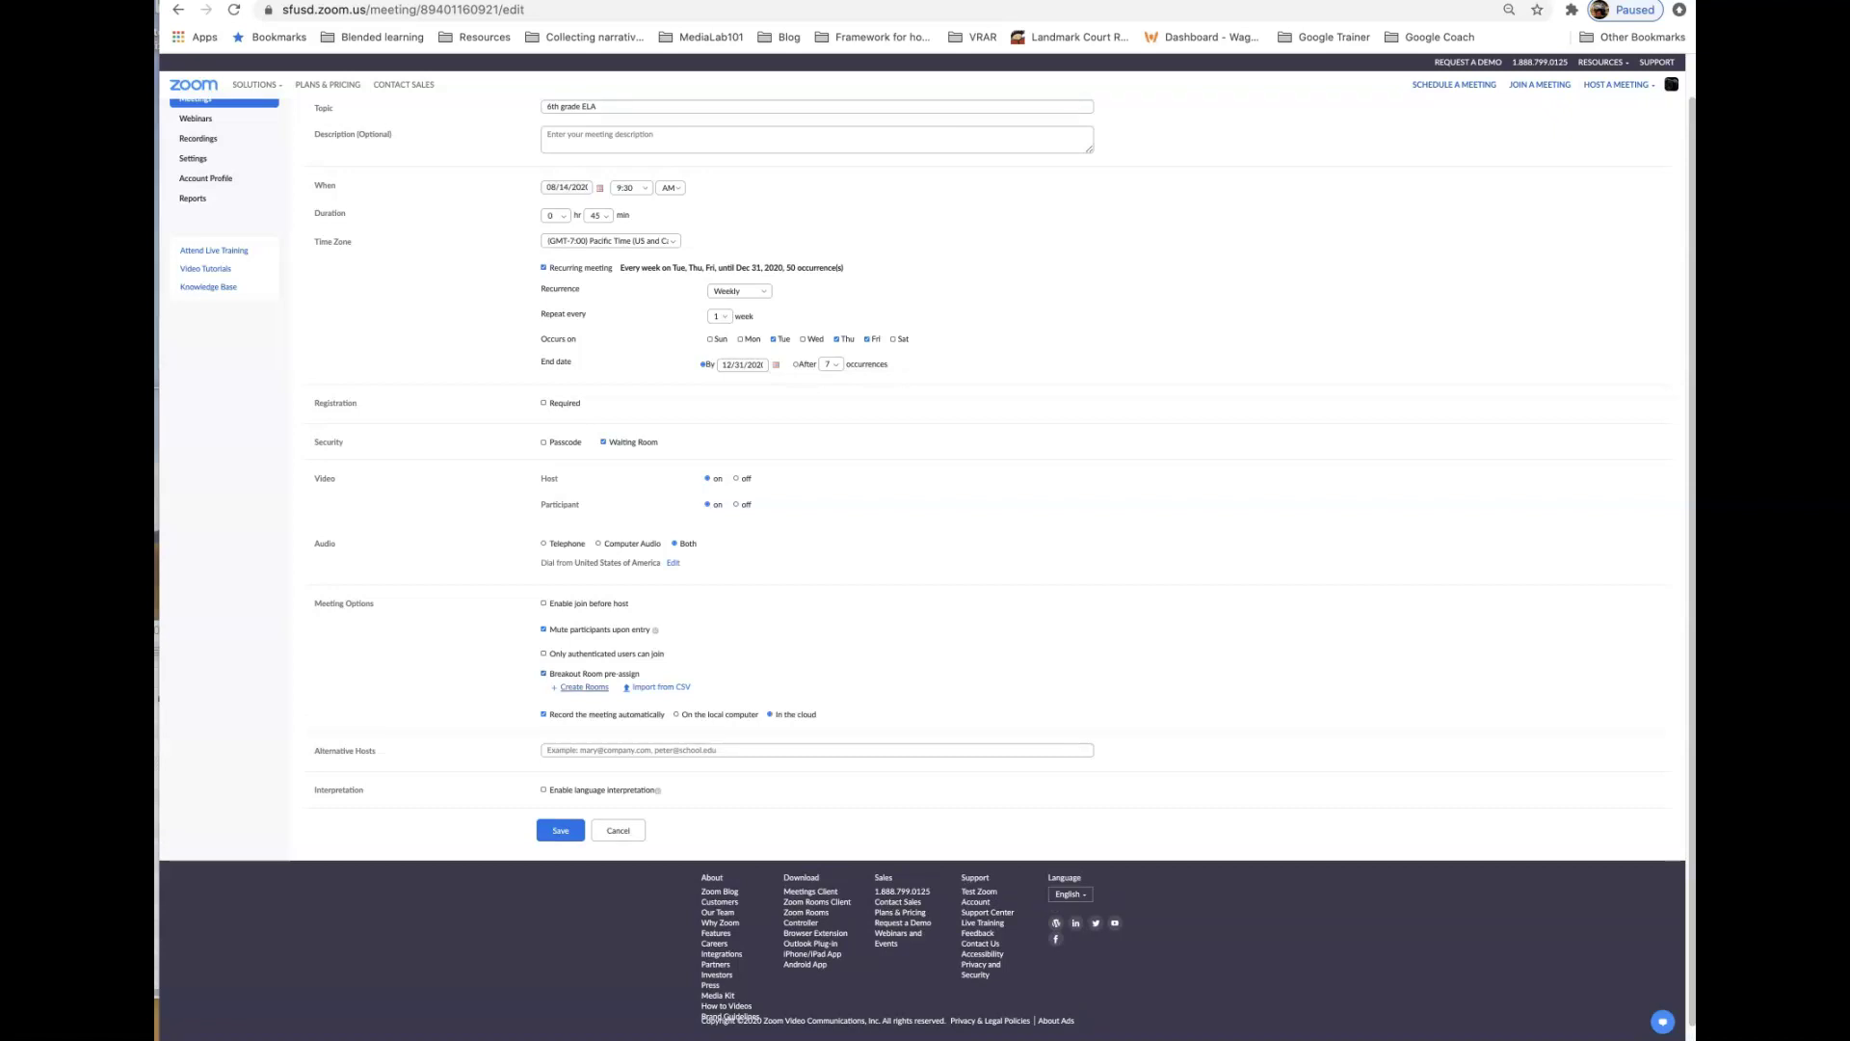
pyautogui.click(543, 674)
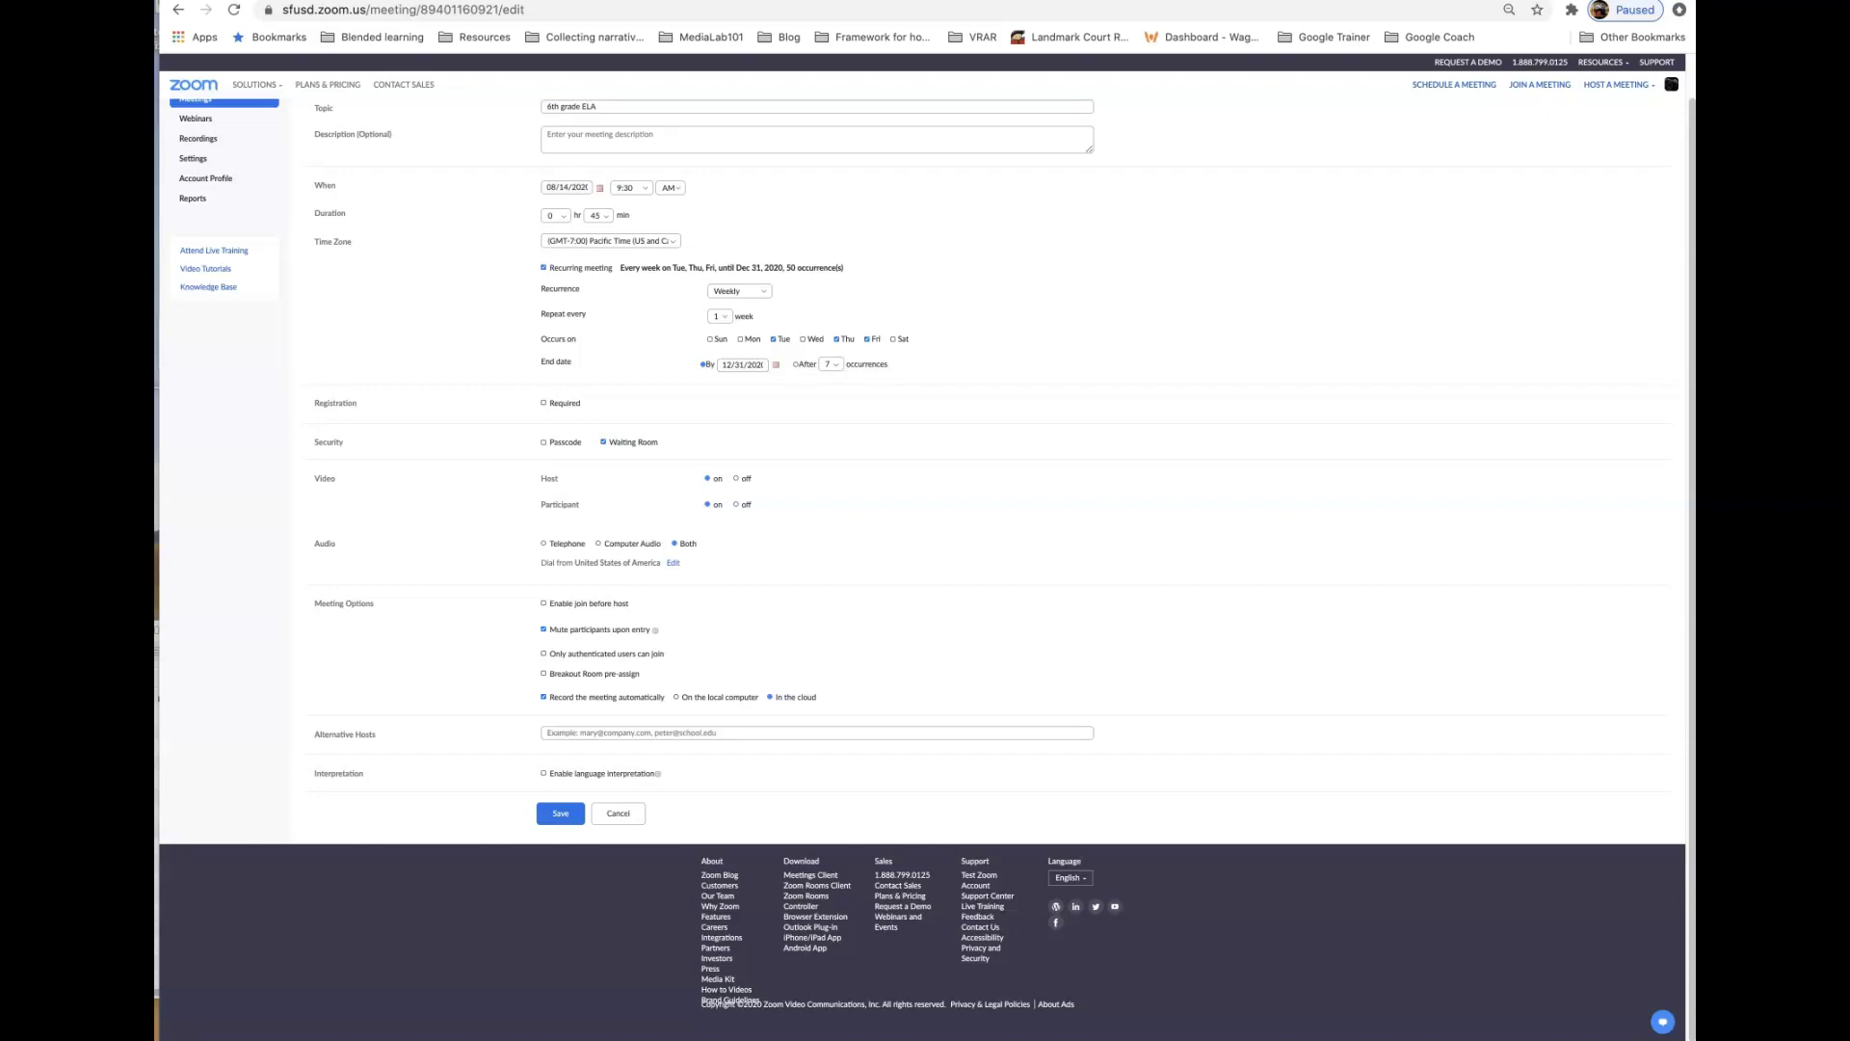
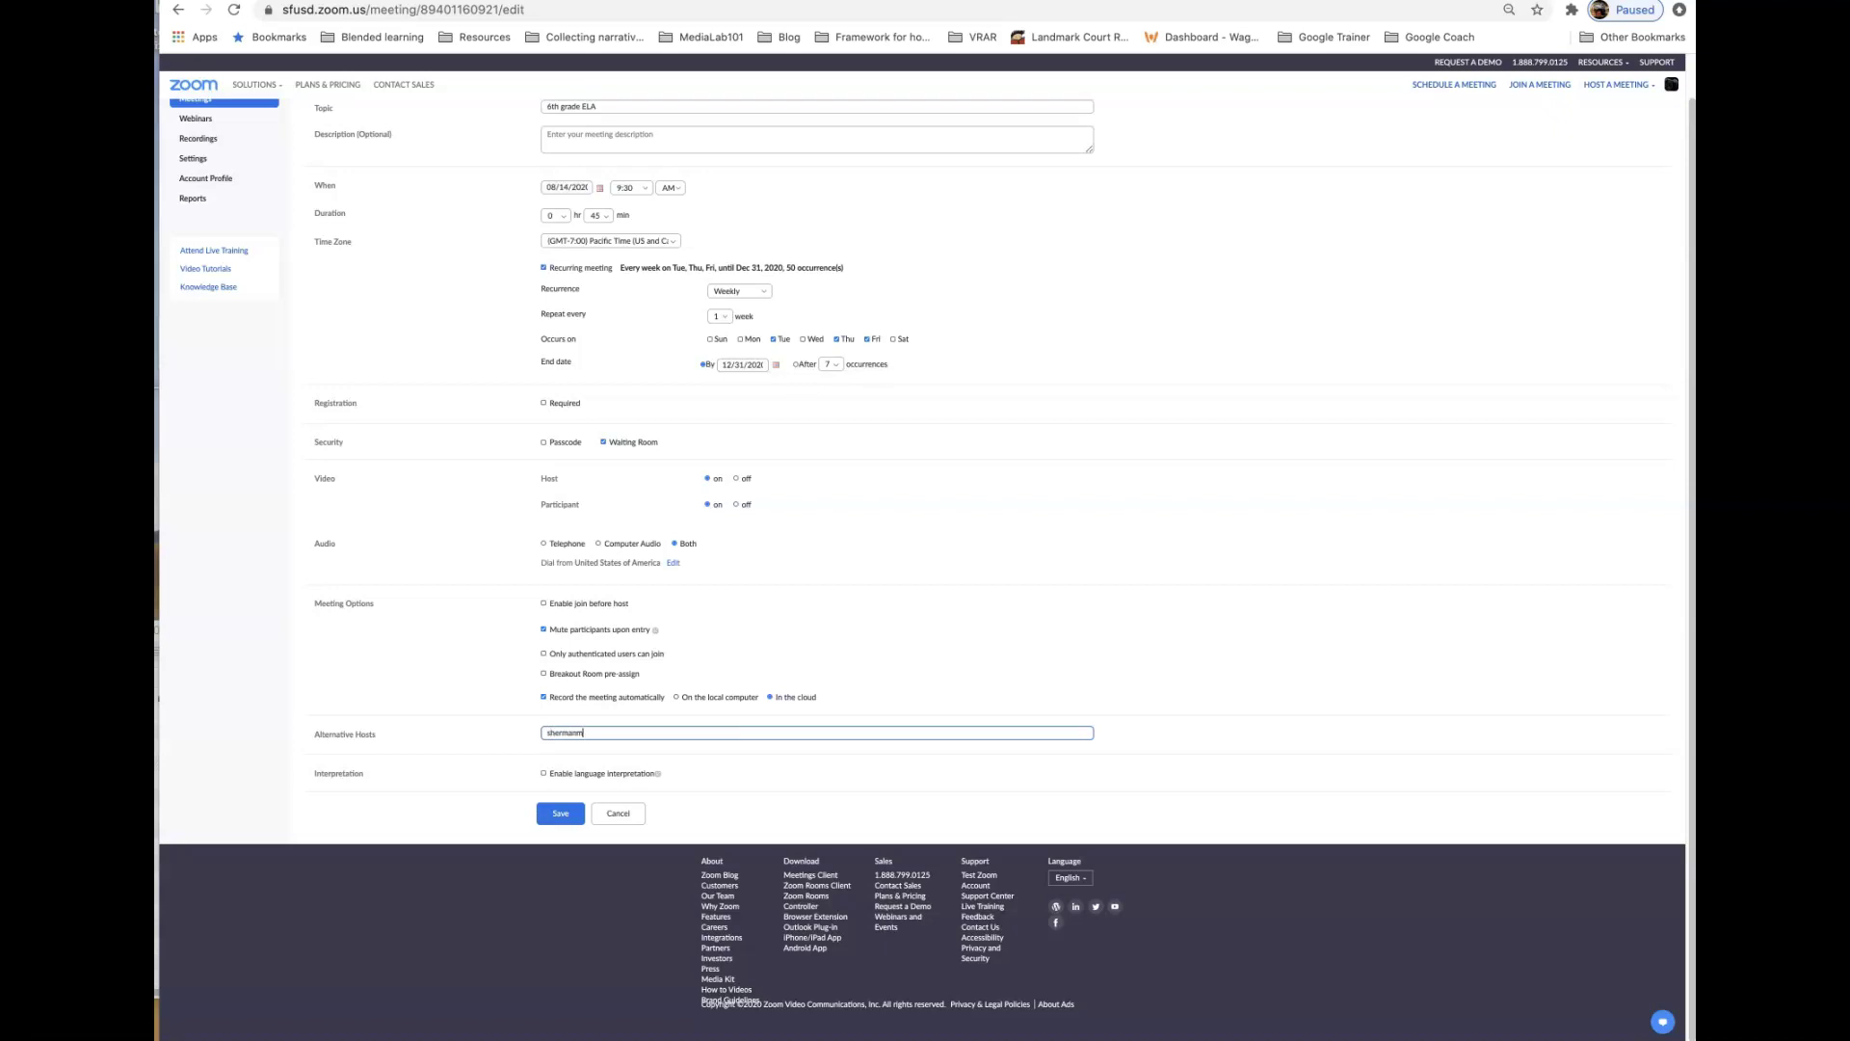